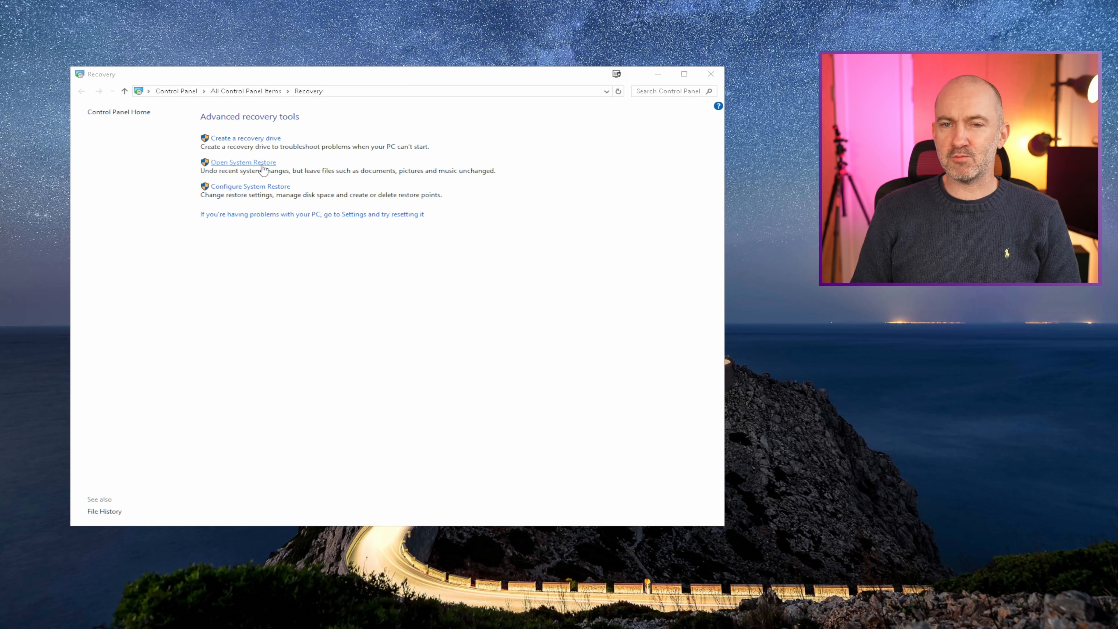
Review the System Restore protection settings and the recommended restore point, cancelling both dialogs
left_click(263, 189)
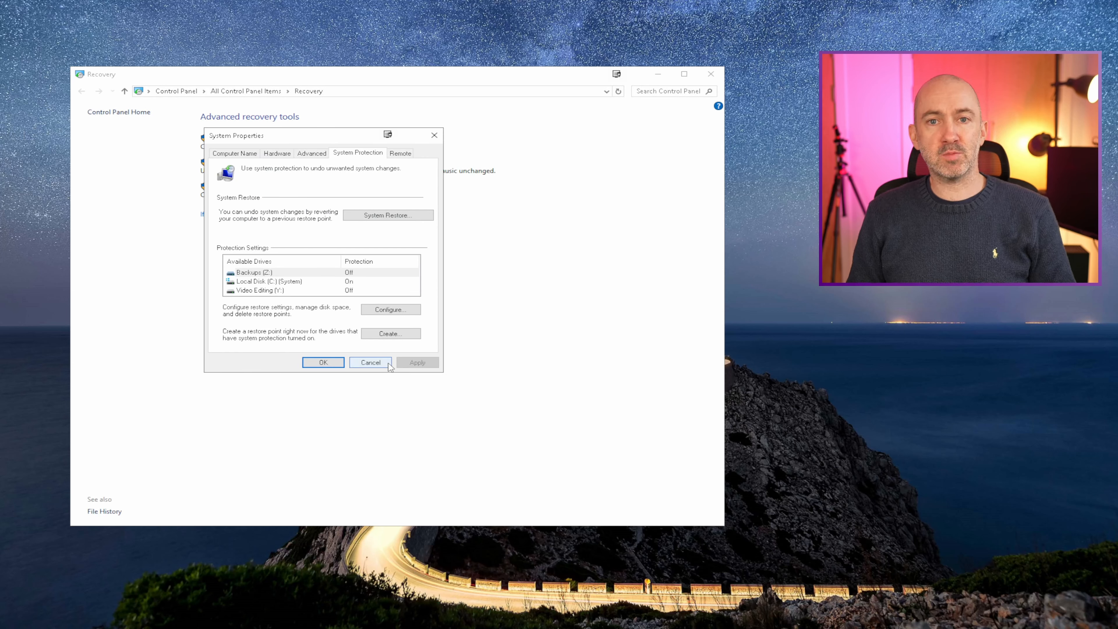
left_click(388, 364)
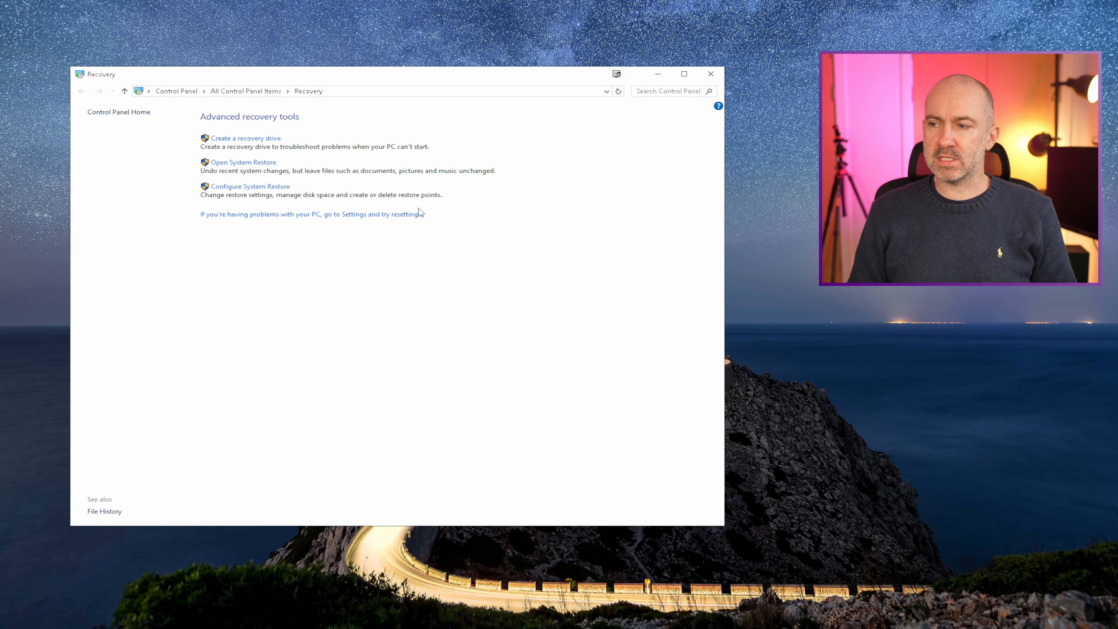
left_click(251, 166)
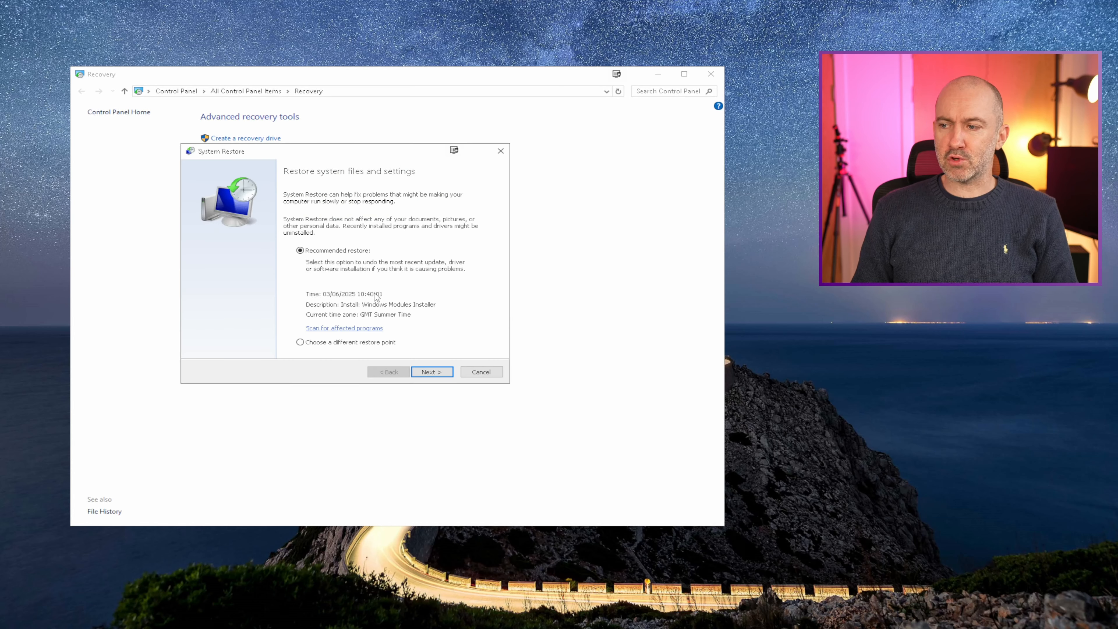
left_click(474, 374)
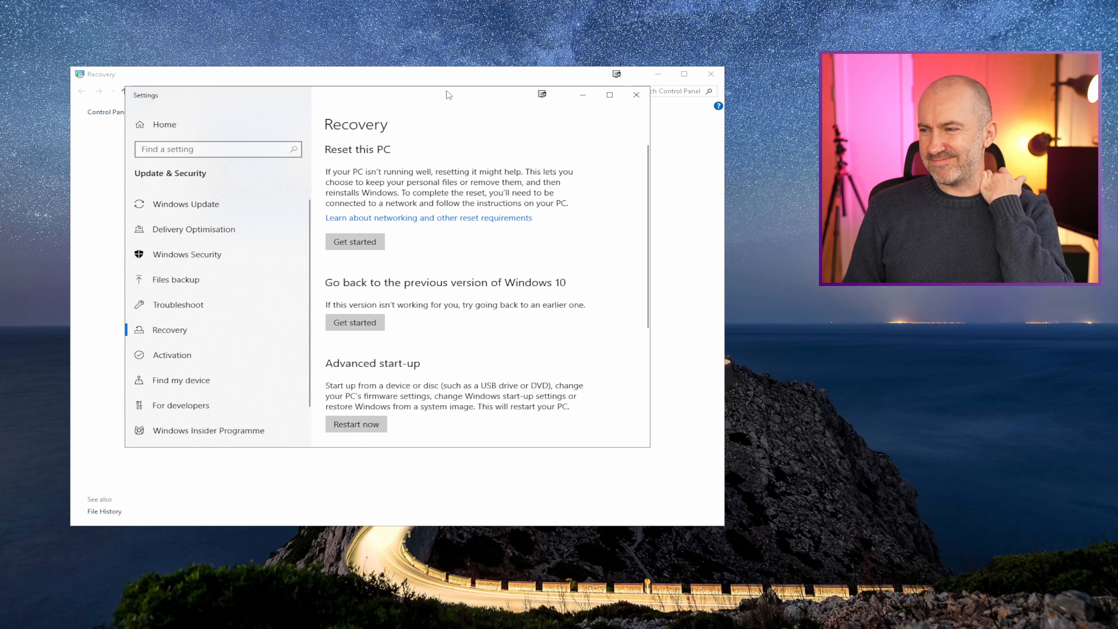
Move the Settings recovery window aside to view the reset options, and close both recovery windows
left_click_drag(448, 94, 581, 84)
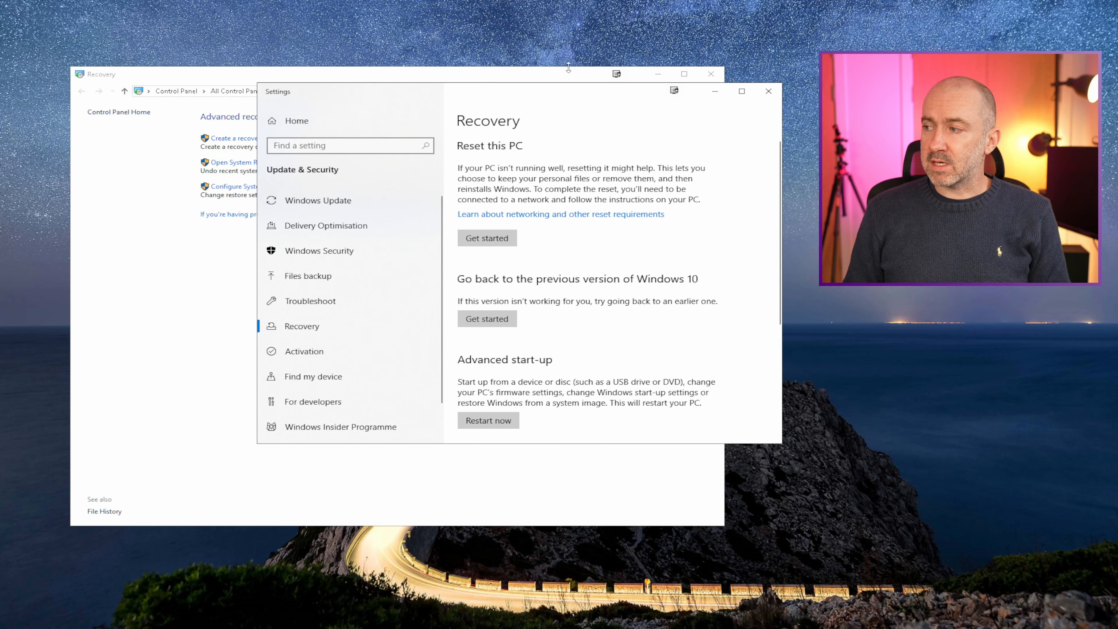
left_click(764, 96)
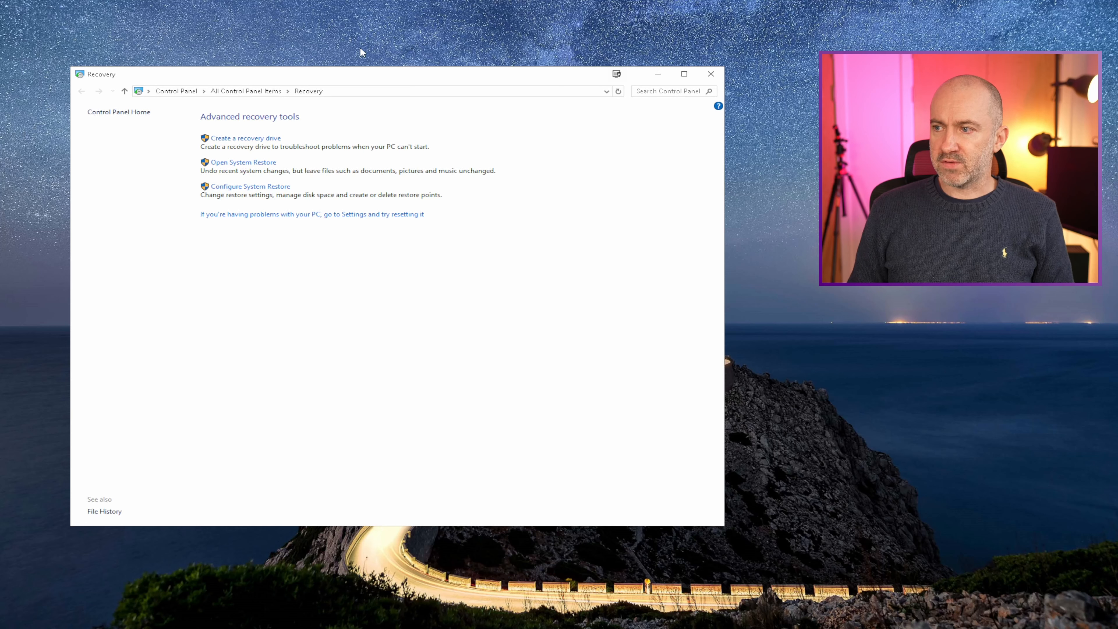
left_click(710, 75)
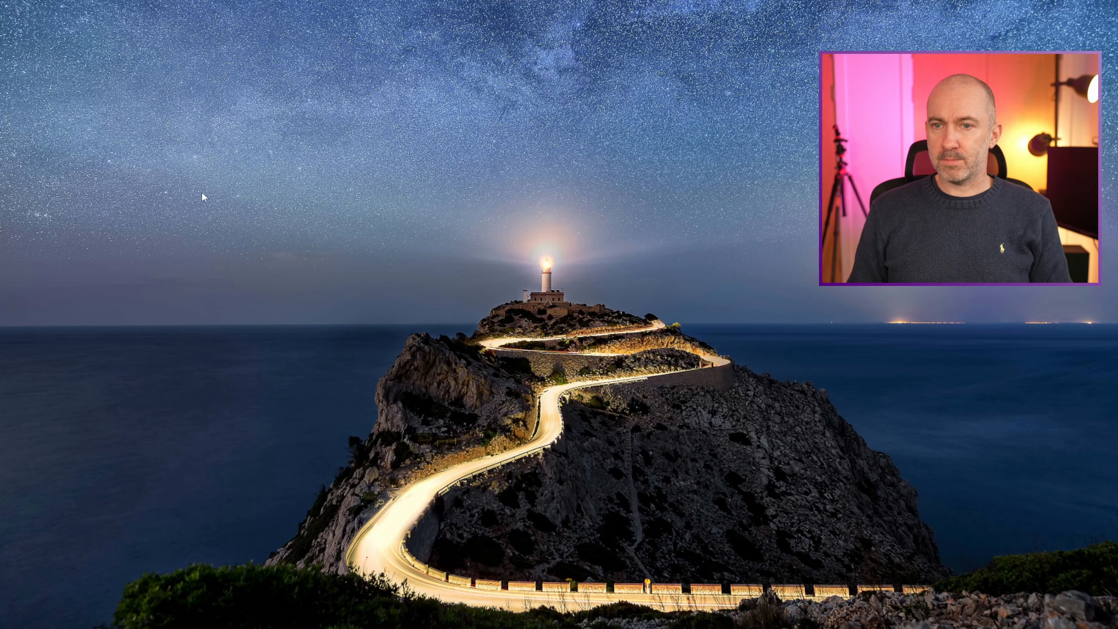
left_click_drag(0, 417, 548, 123)
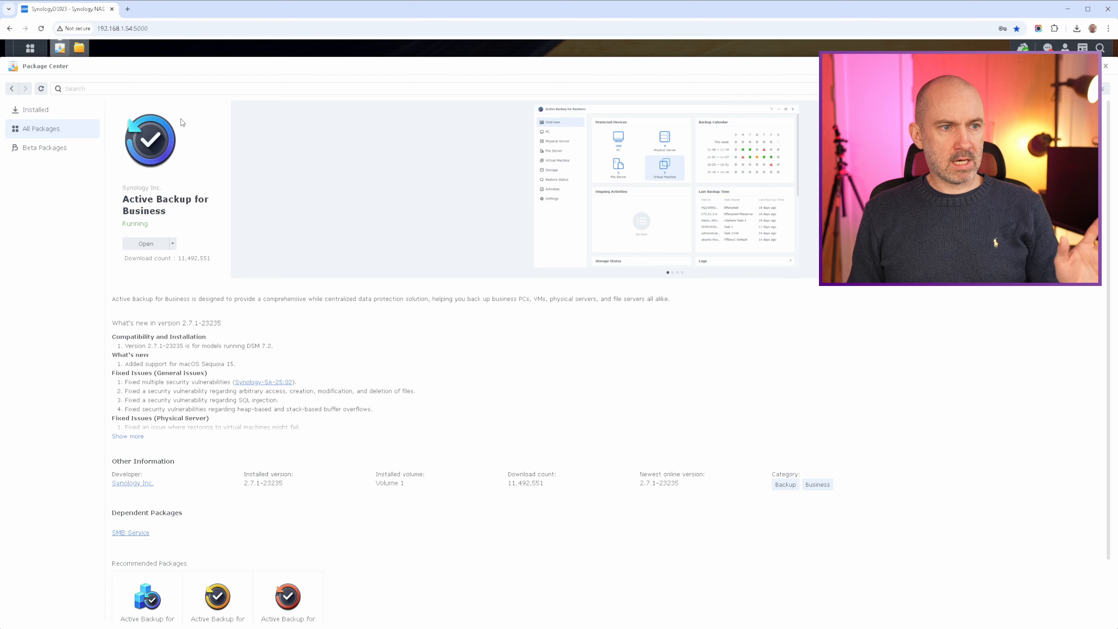
View the contents of the ActiveBackup_2025-04-30_091805 backup folder in File Station on the Synology NAS, and close File Station
left_click(79, 47)
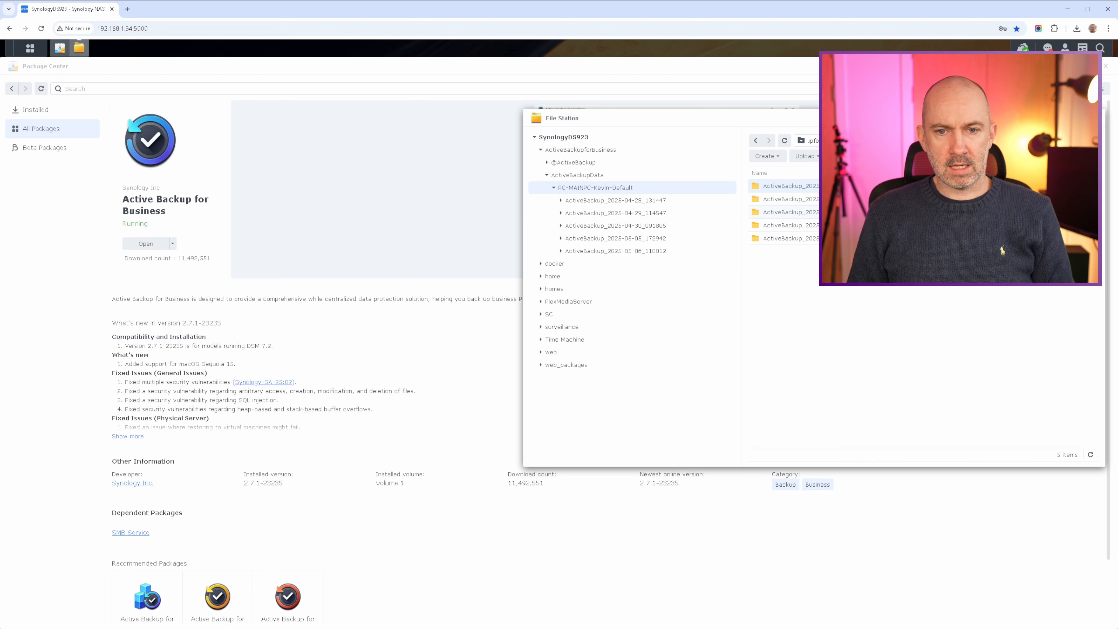
double_click(812, 212)
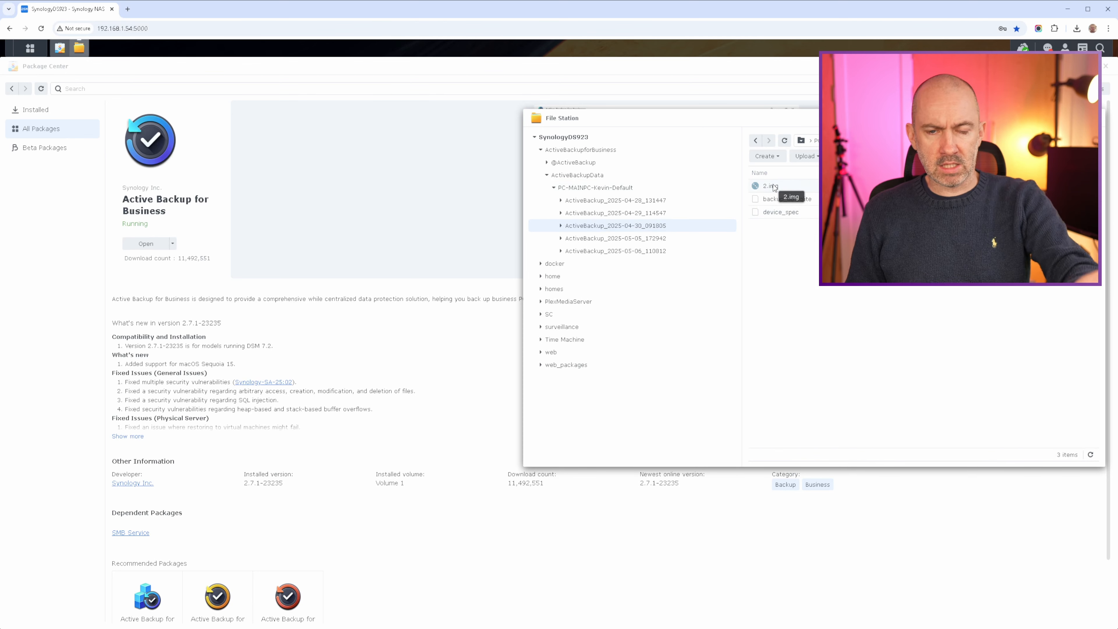
left_click(755, 140)
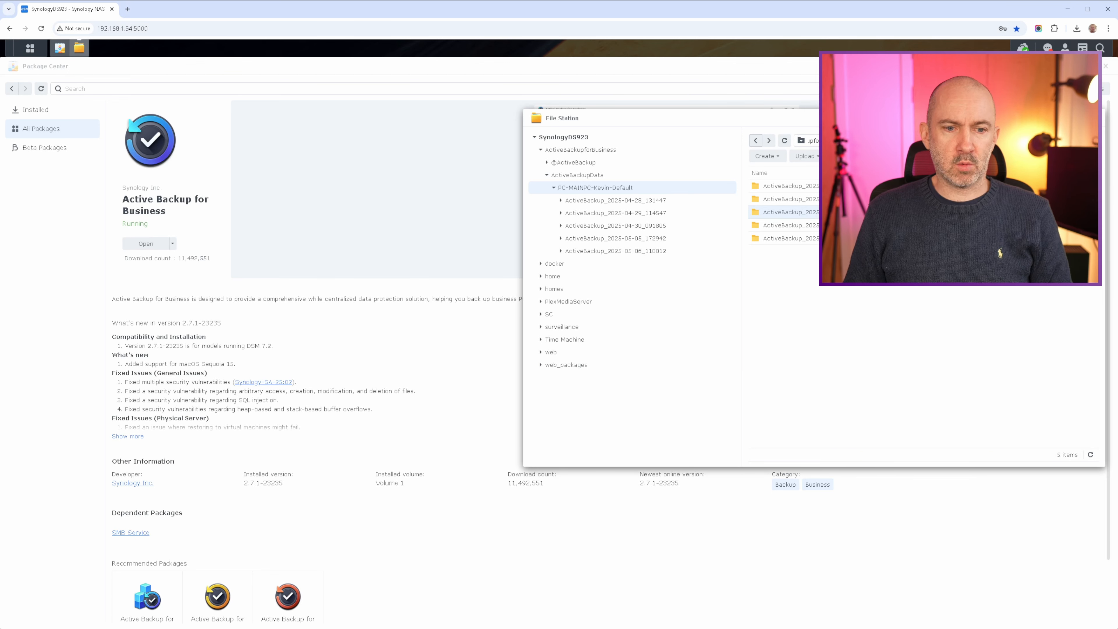
left_click(1064, 118)
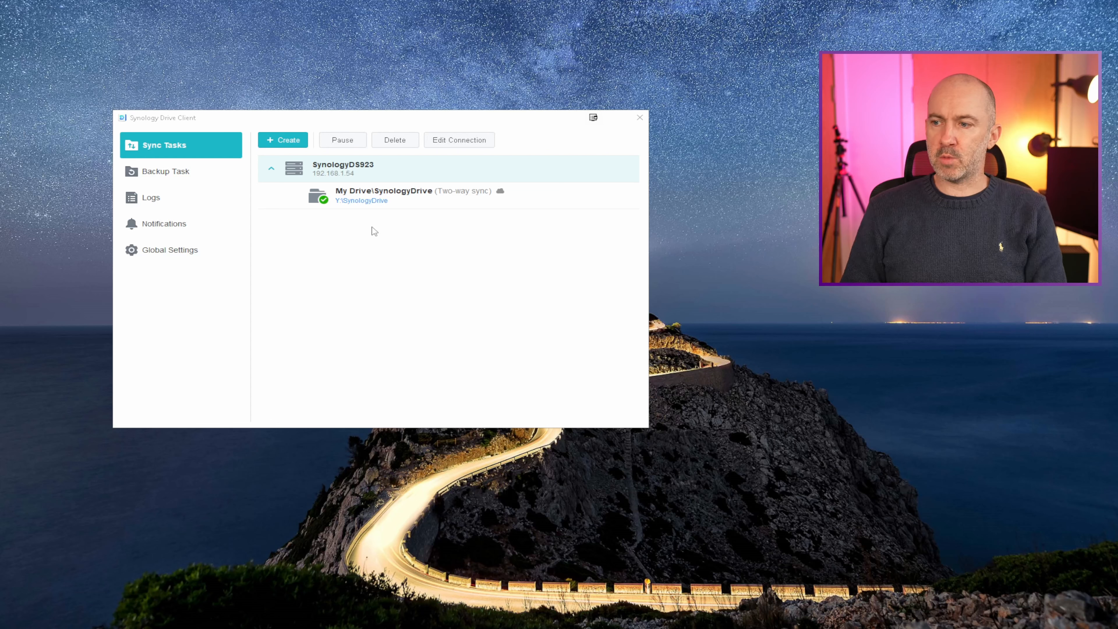
Examine the file upload and delete events in the Synology Drive Client logs
left_click(154, 199)
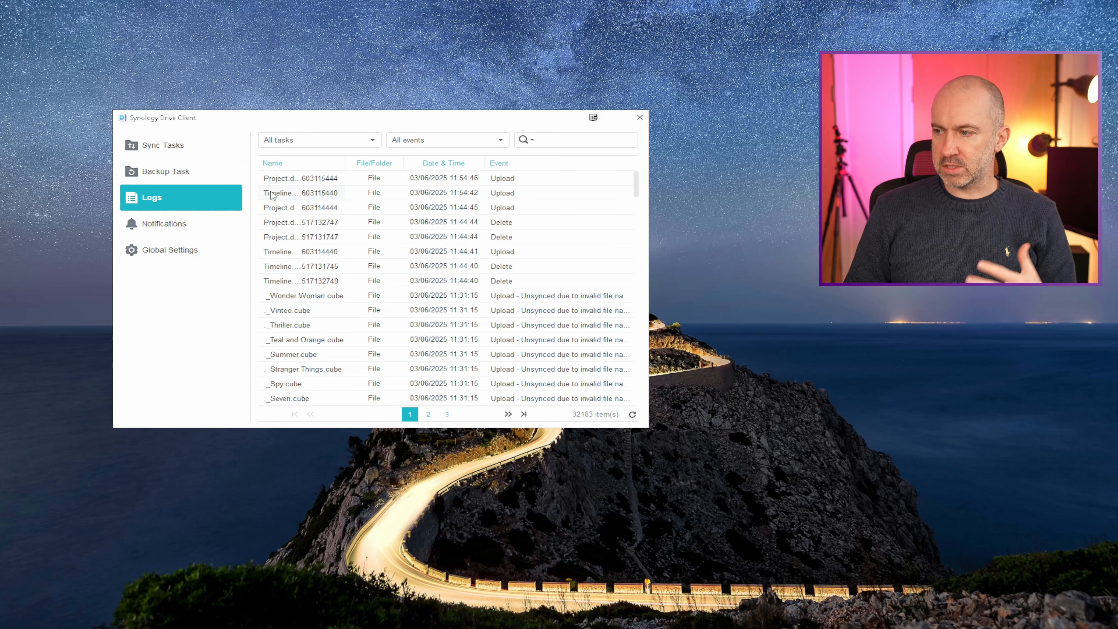
scroll(536, 336, "down", 20)
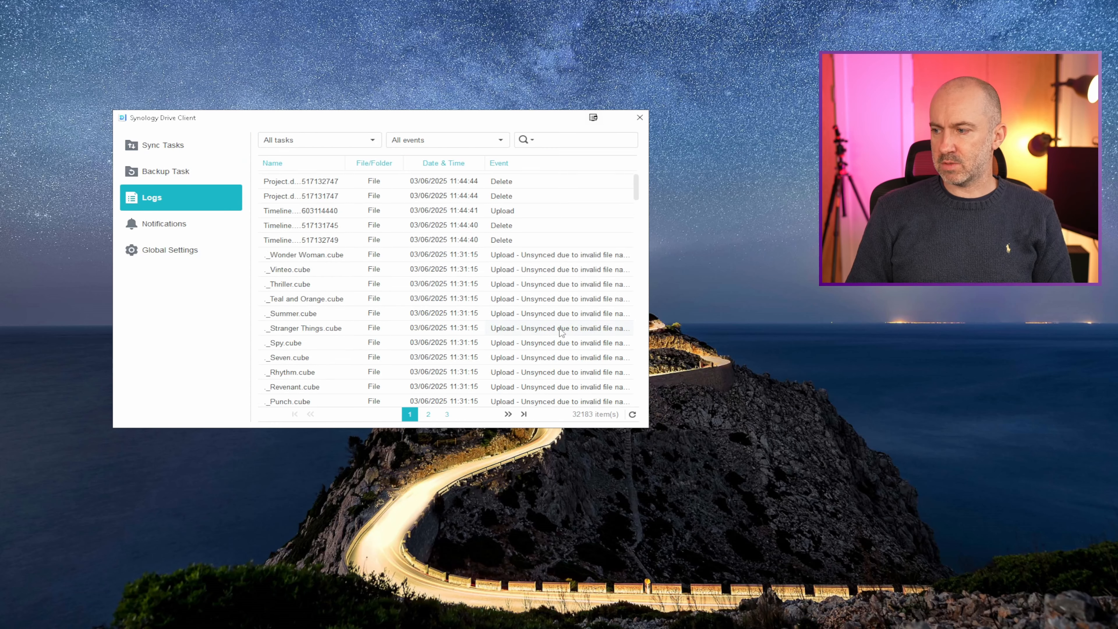
scroll(536, 337, "down", 6)
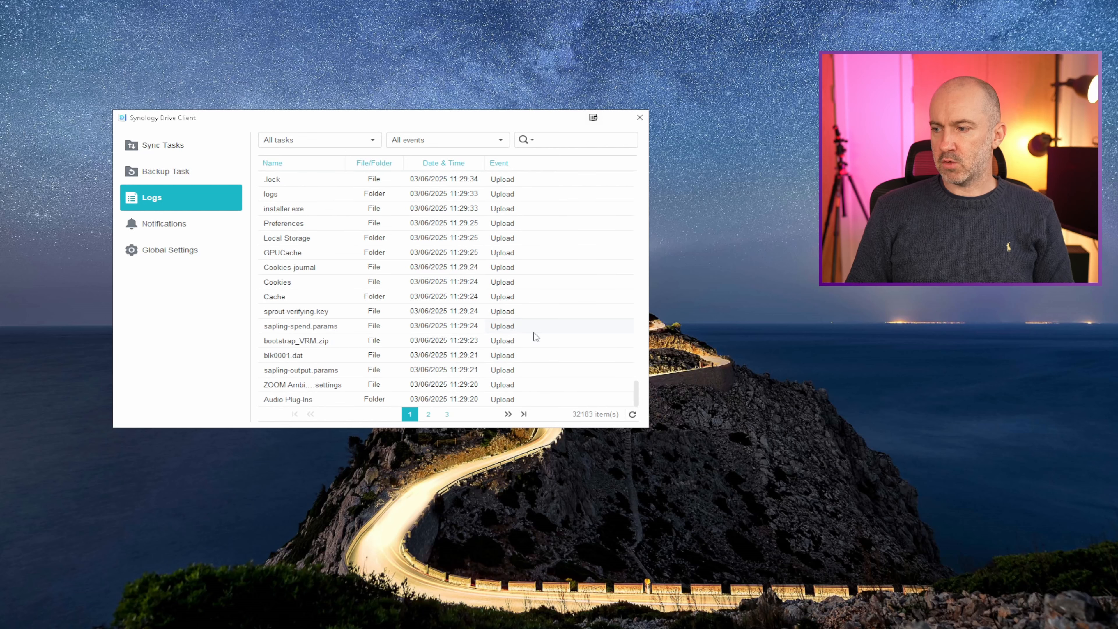
Review the notifications and the global settings for general behaviour, notifications, display, proxy and usage
left_click(151, 223)
left_click(166, 251)
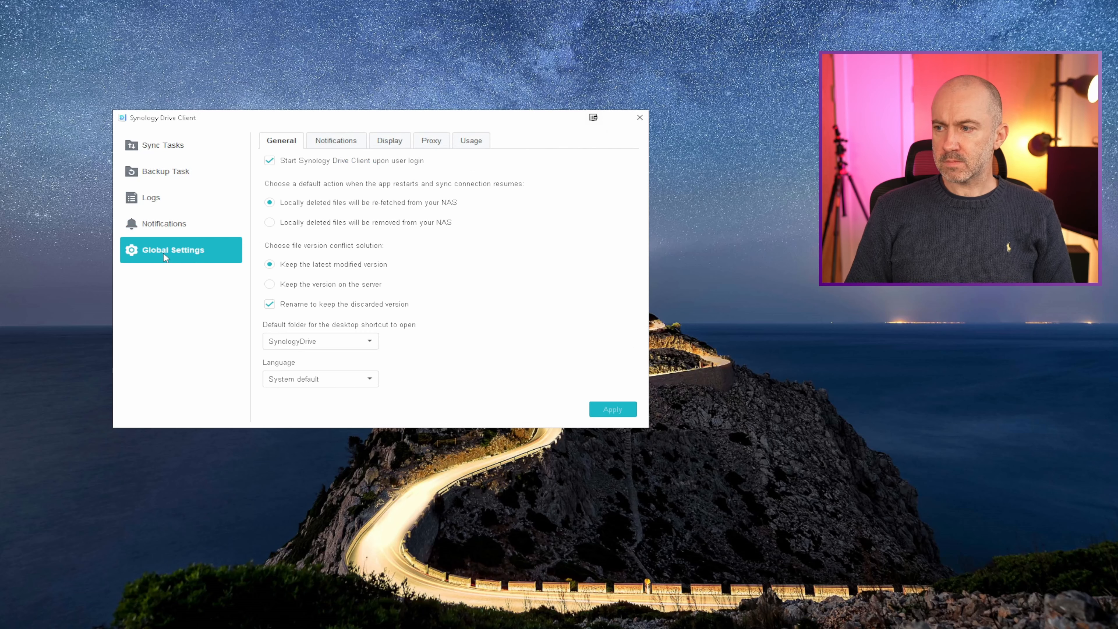
left_click(336, 141)
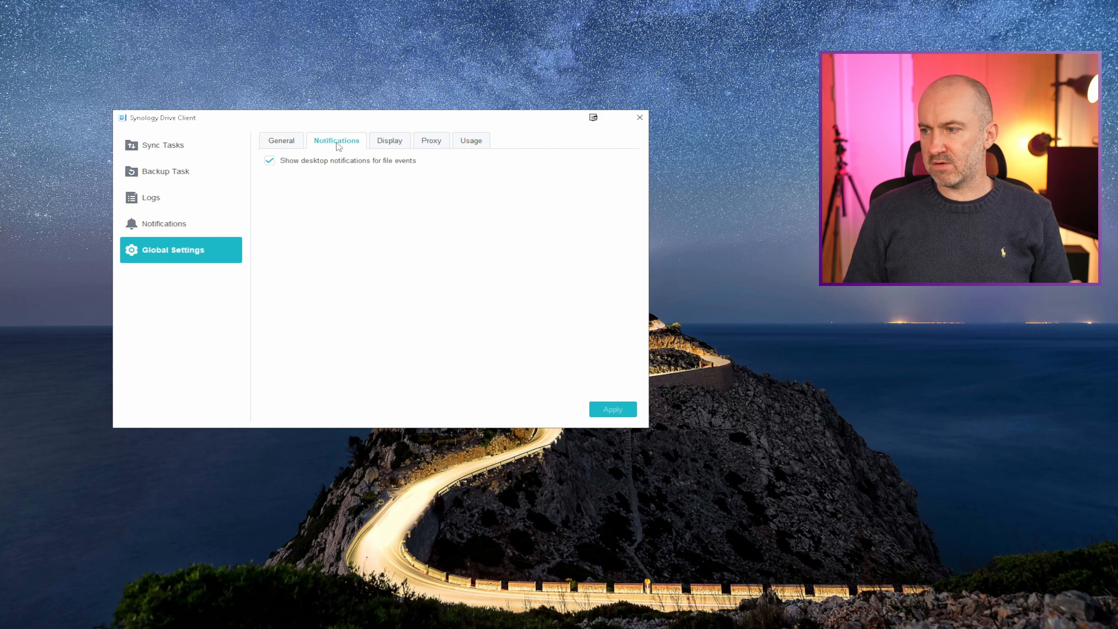
left_click(400, 142)
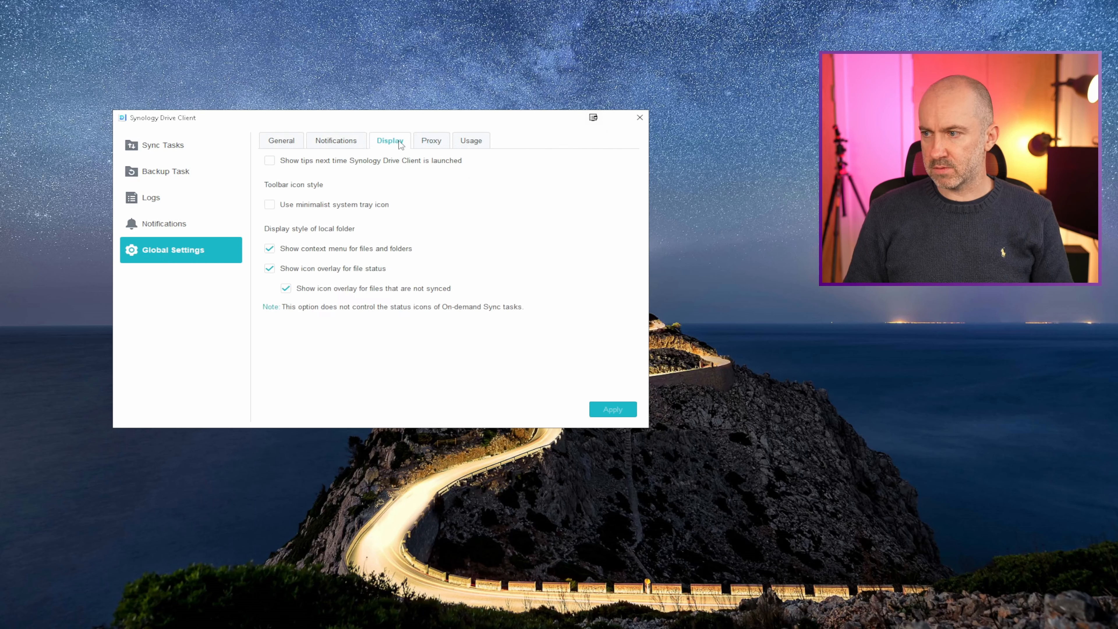
left_click(429, 140)
left_click(471, 141)
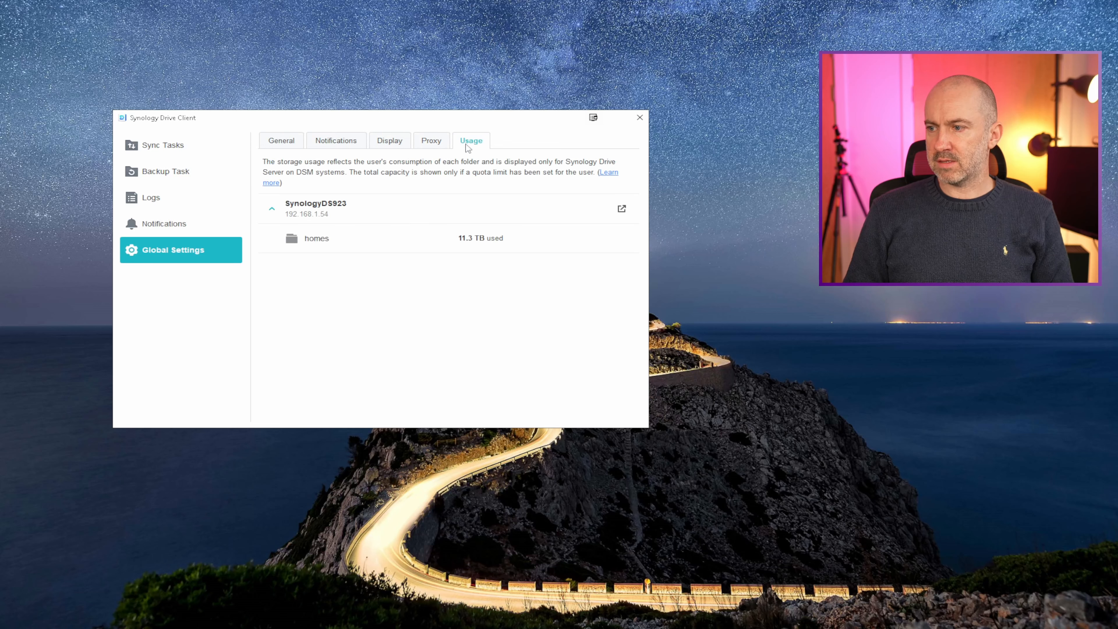
Open the backup task's settings and examine which C:\ folders are selected as the backup source, including those under Users
left_click(176, 170)
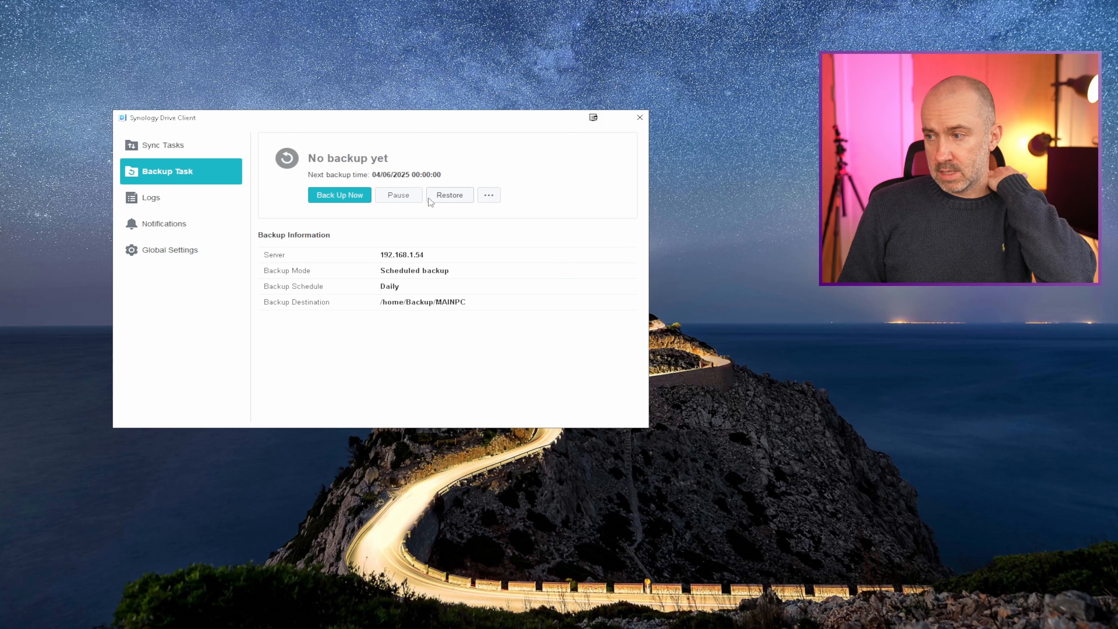
left_click(488, 195)
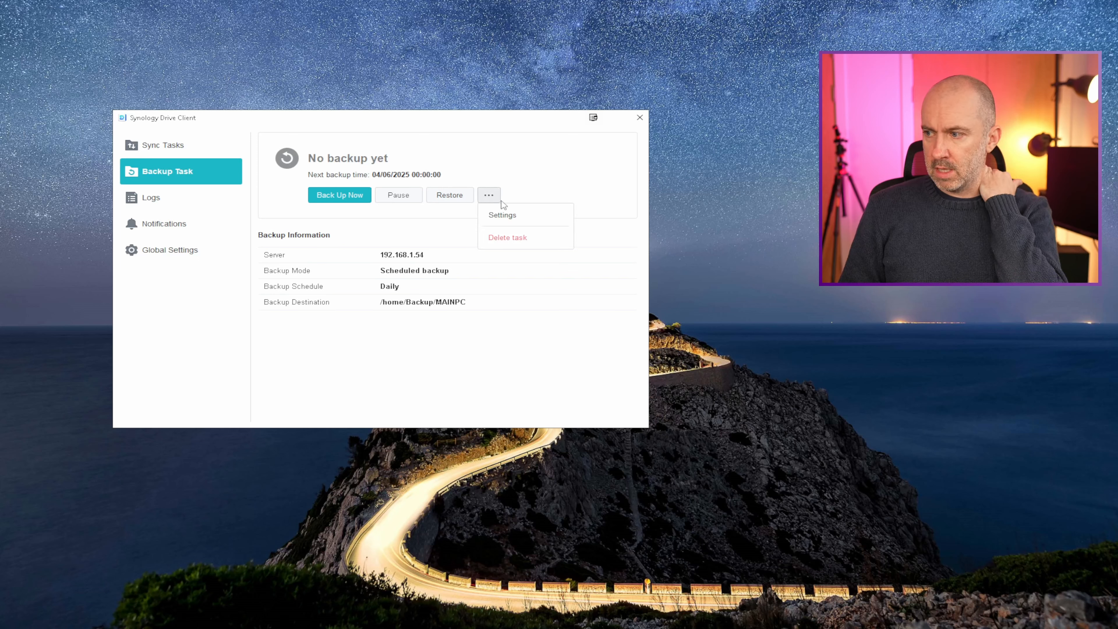
left_click(504, 215)
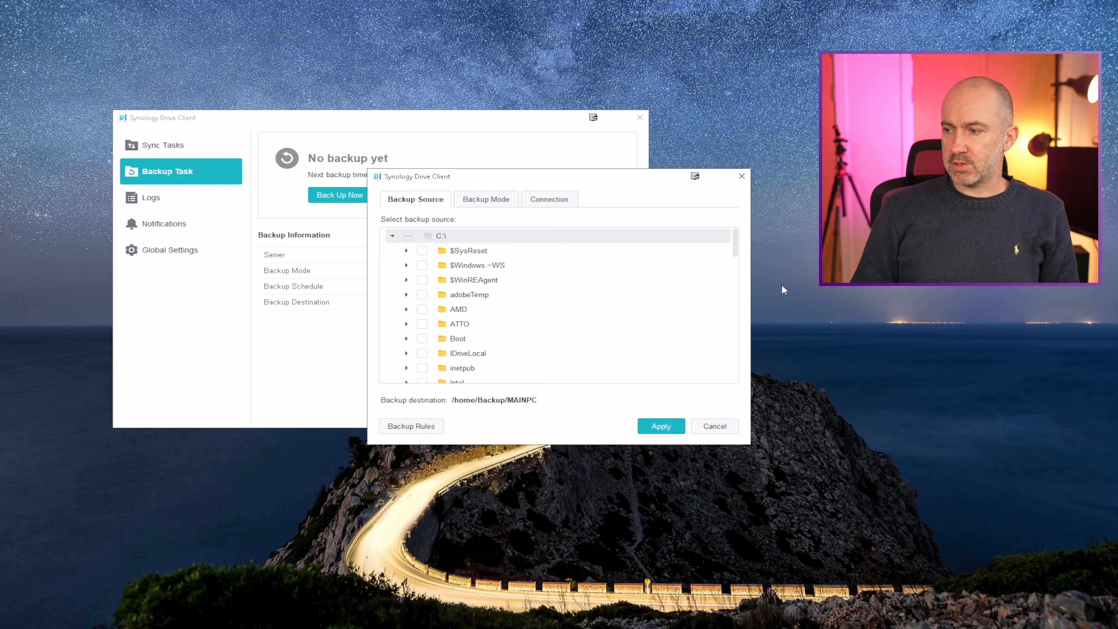
left_click_drag(736, 249, 749, 284)
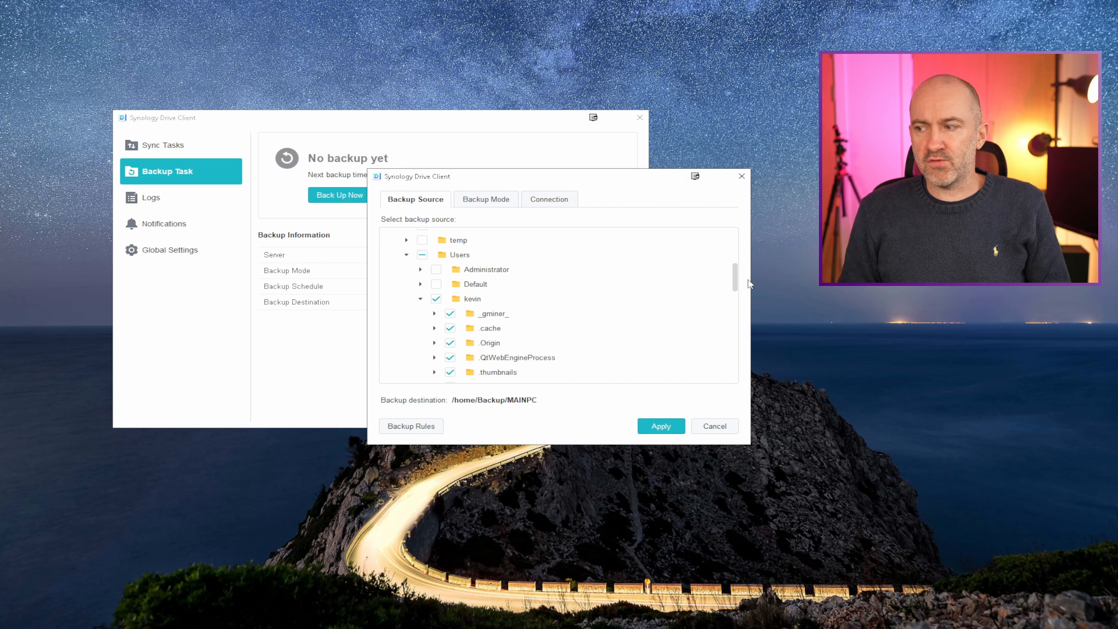
left_click_drag(749, 284, 749, 289)
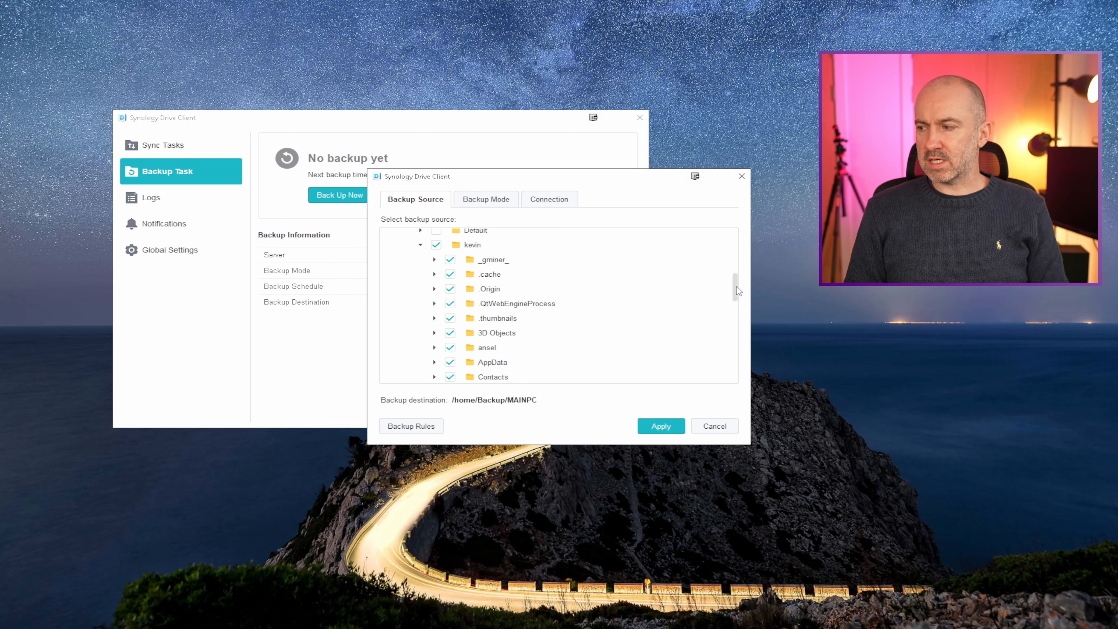
left_click_drag(735, 293, 778, 229)
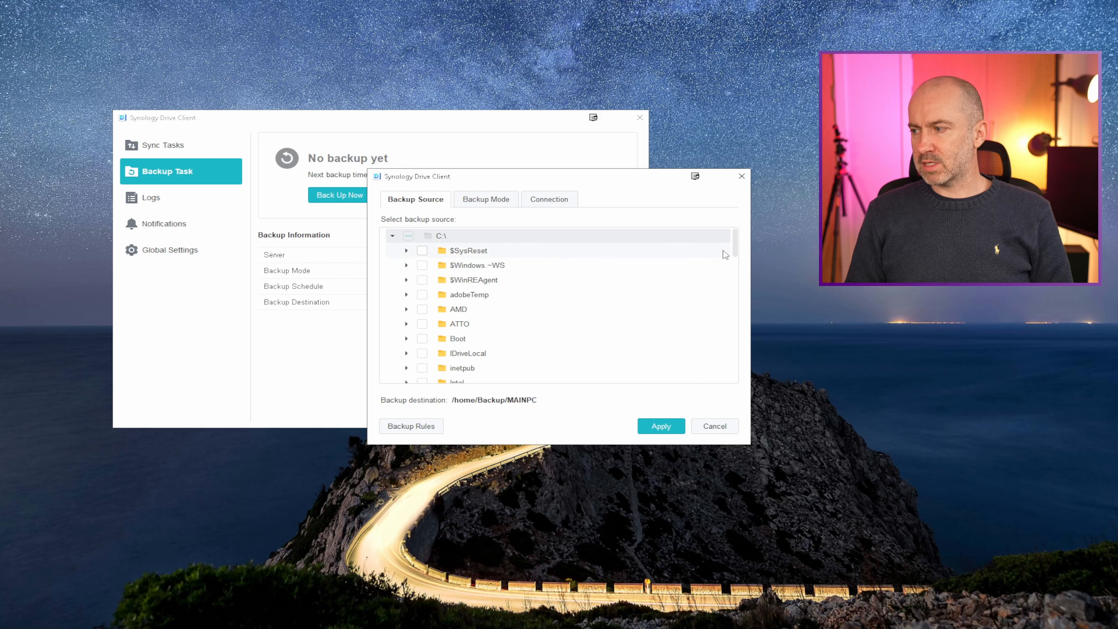
mouse_move(733, 248)
left_mouse_down()
mouse_move(741, 300)
mouse_move(745, 235)
left_mouse_up()
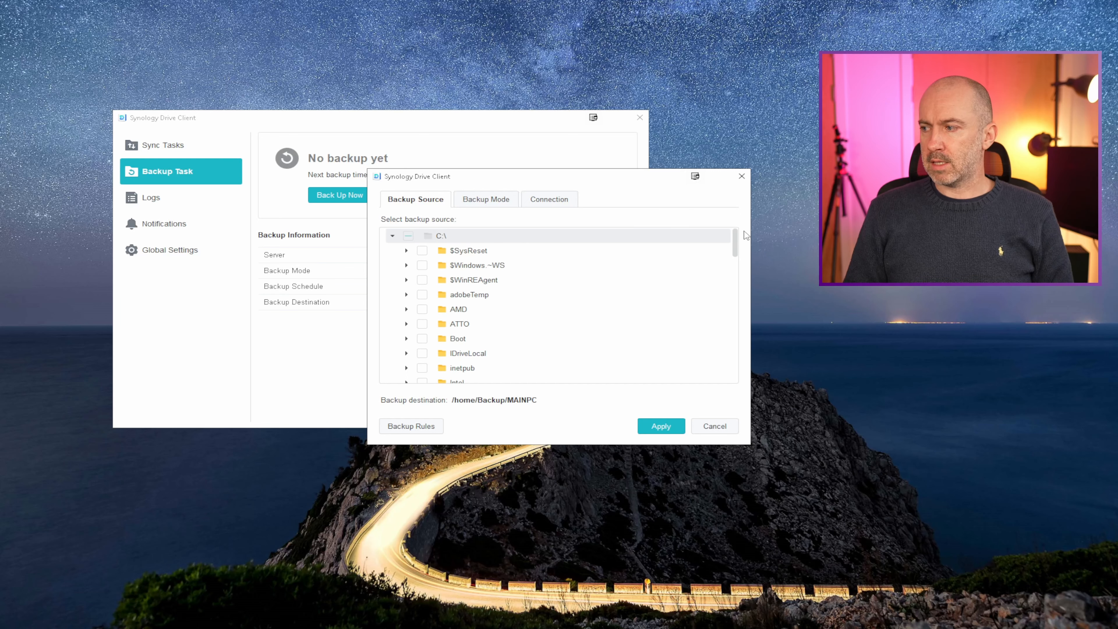
Check the backup task's mode, schedule and connection settings, and cancel the settings dialog
left_click(493, 199)
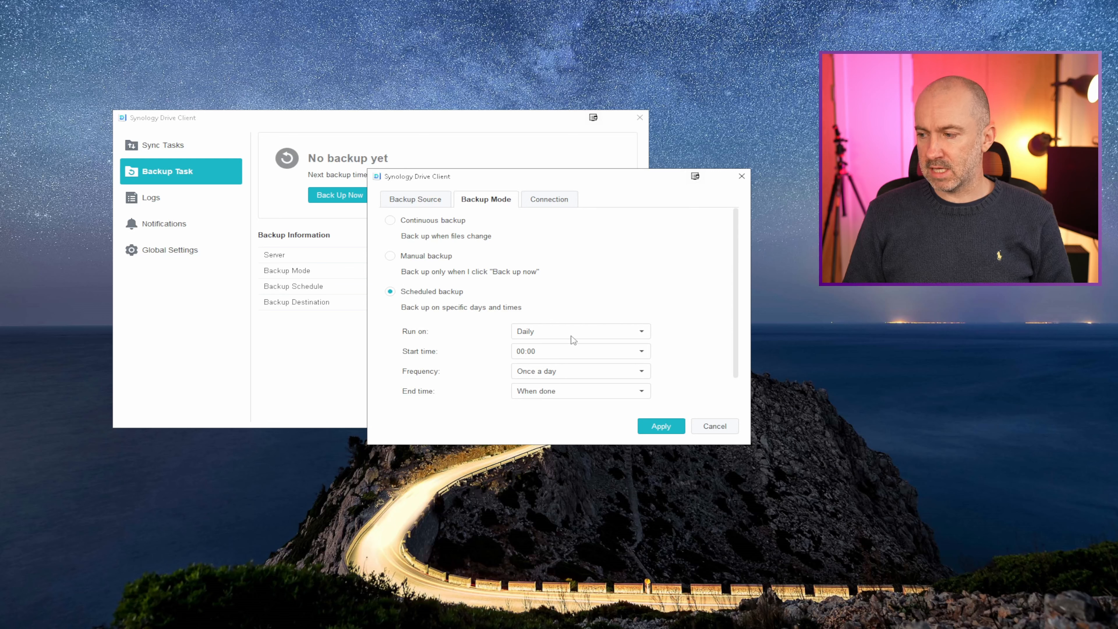
left_click(534, 202)
left_click(497, 201)
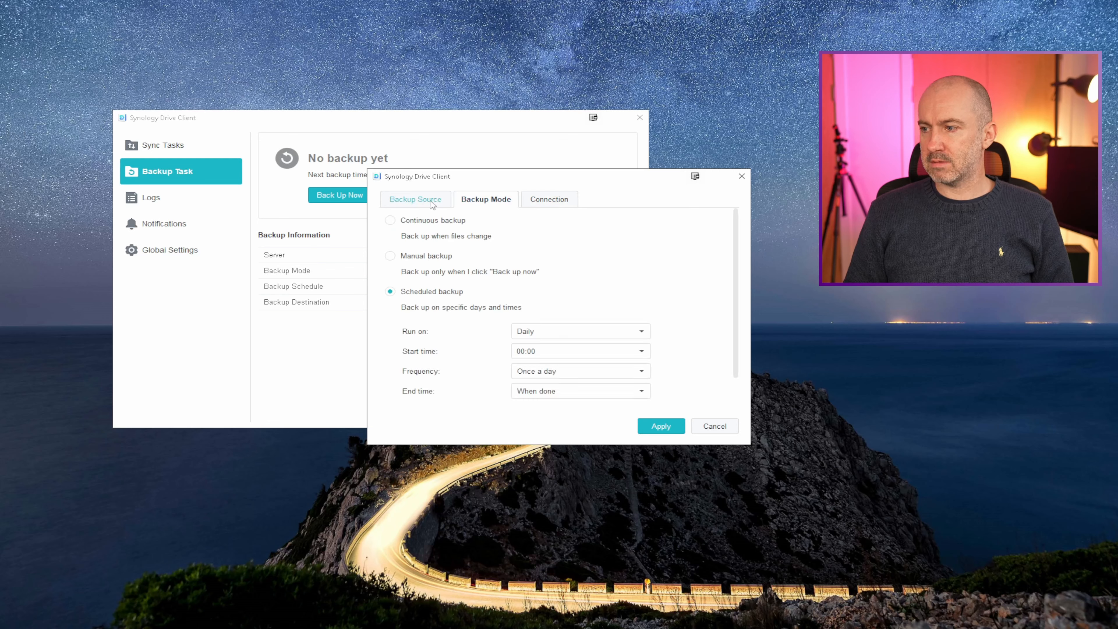
left_click(417, 200)
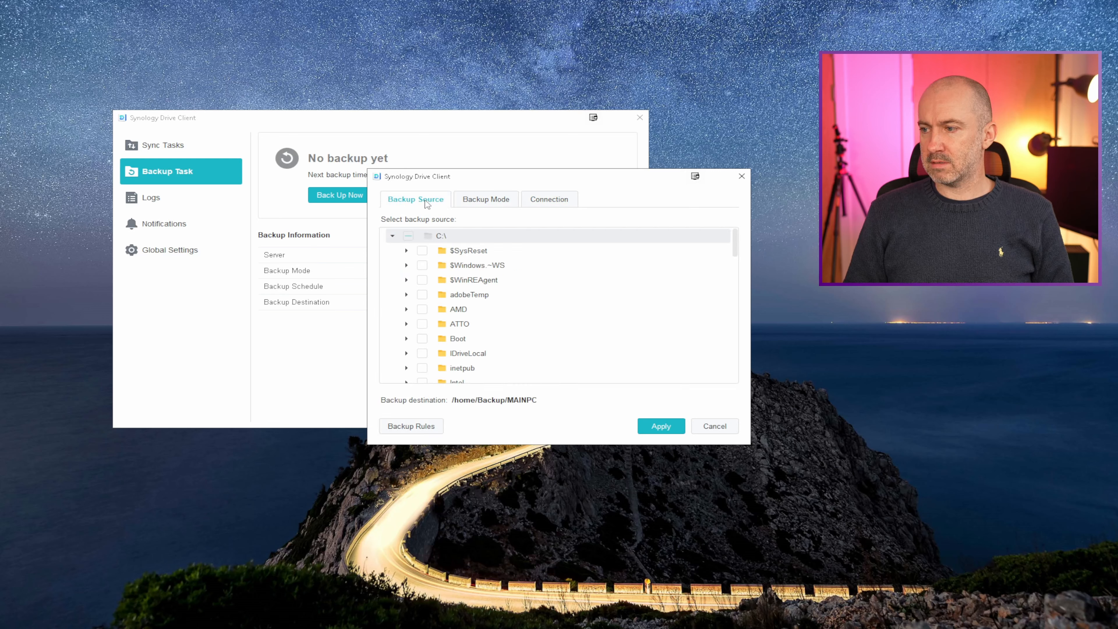
left_click(714, 427)
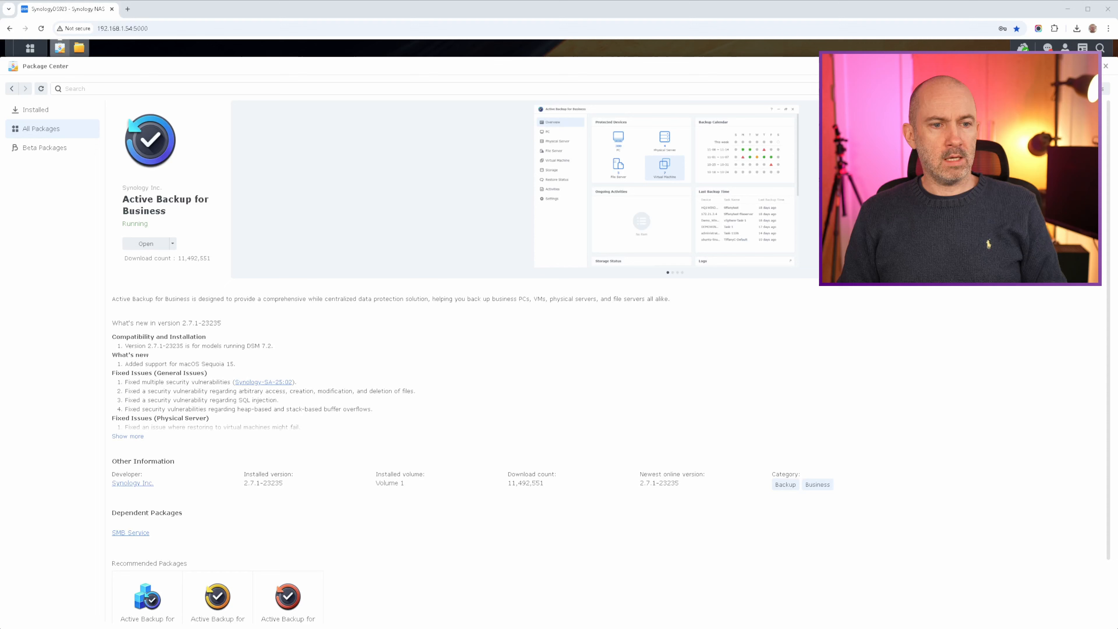
Open Active Backup for Business from its Package Center page on the Synology NAS and view its backup overview
left_click(174, 273)
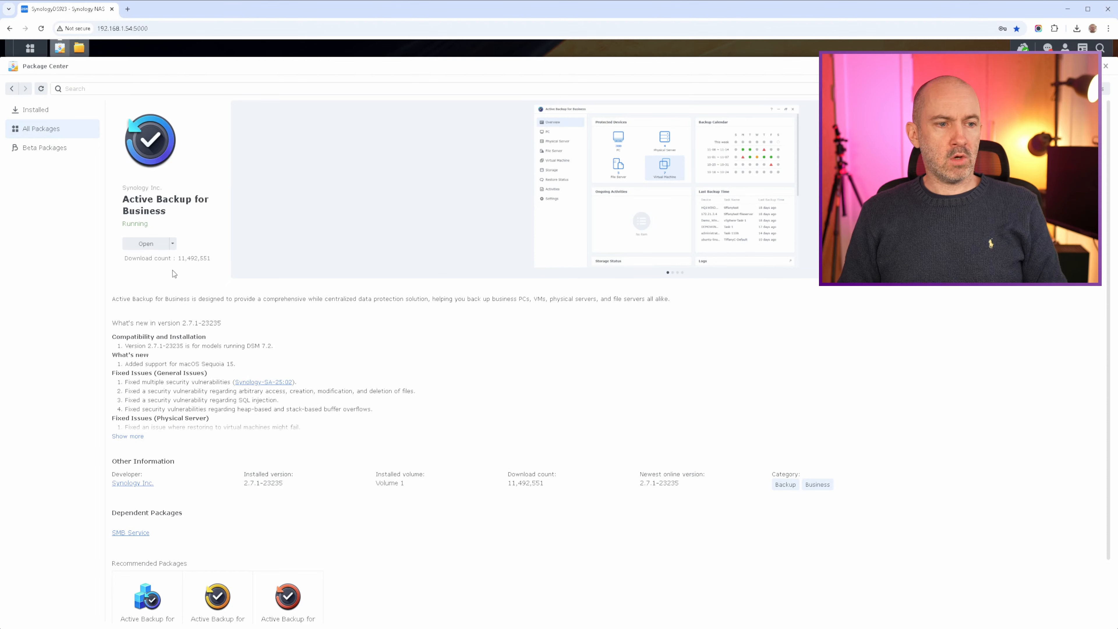
left_click(146, 245)
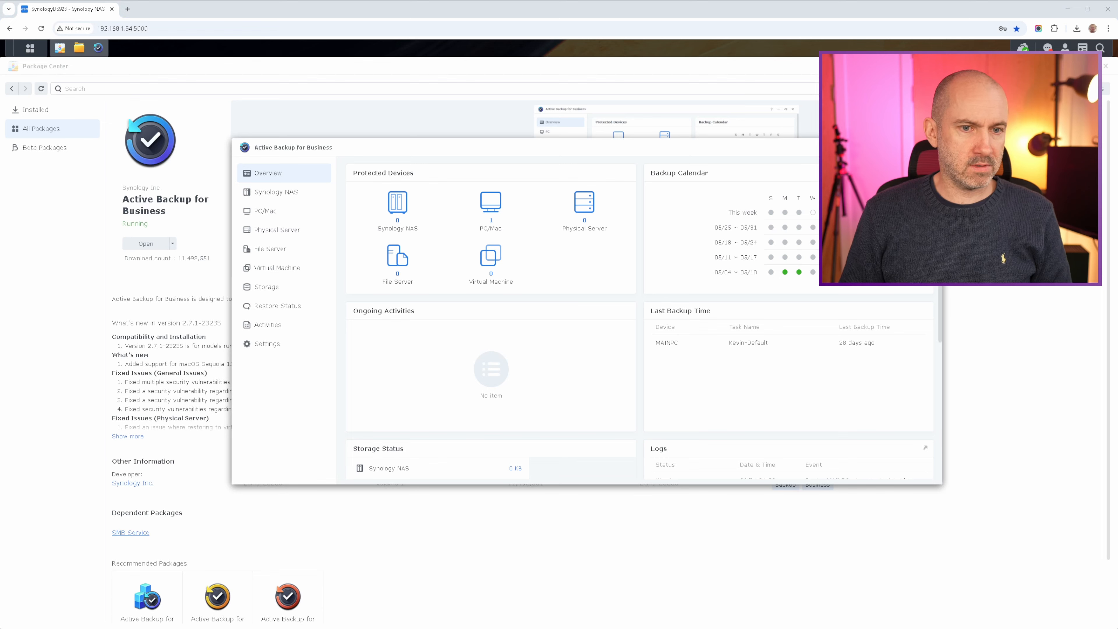
left_click(87, 341)
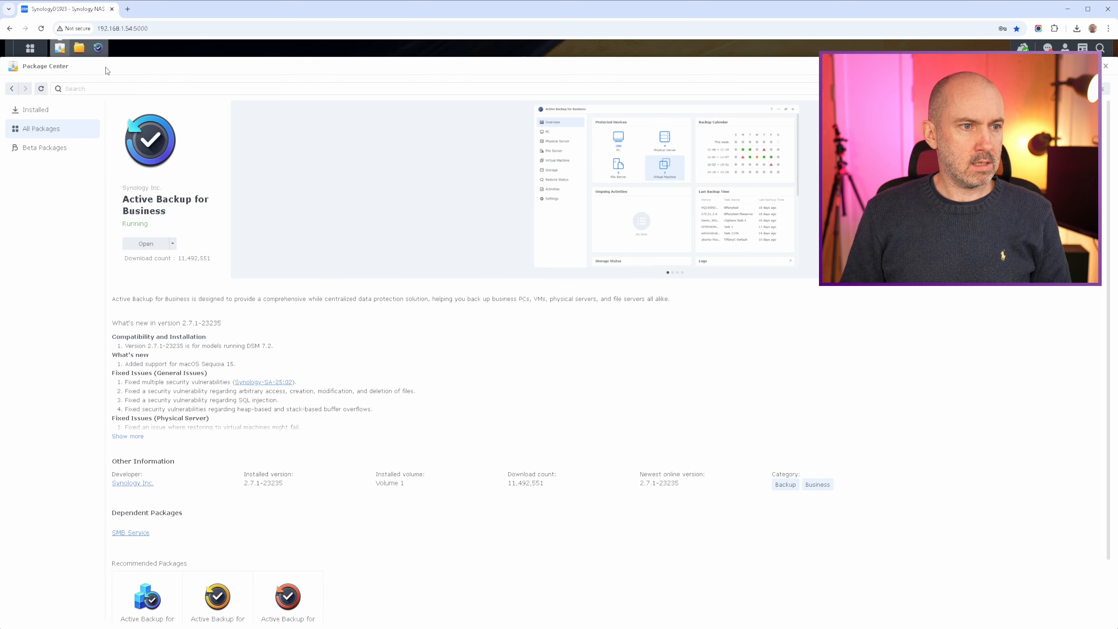
left_click(98, 47)
left_click_drag(462, 152, 294, 111)
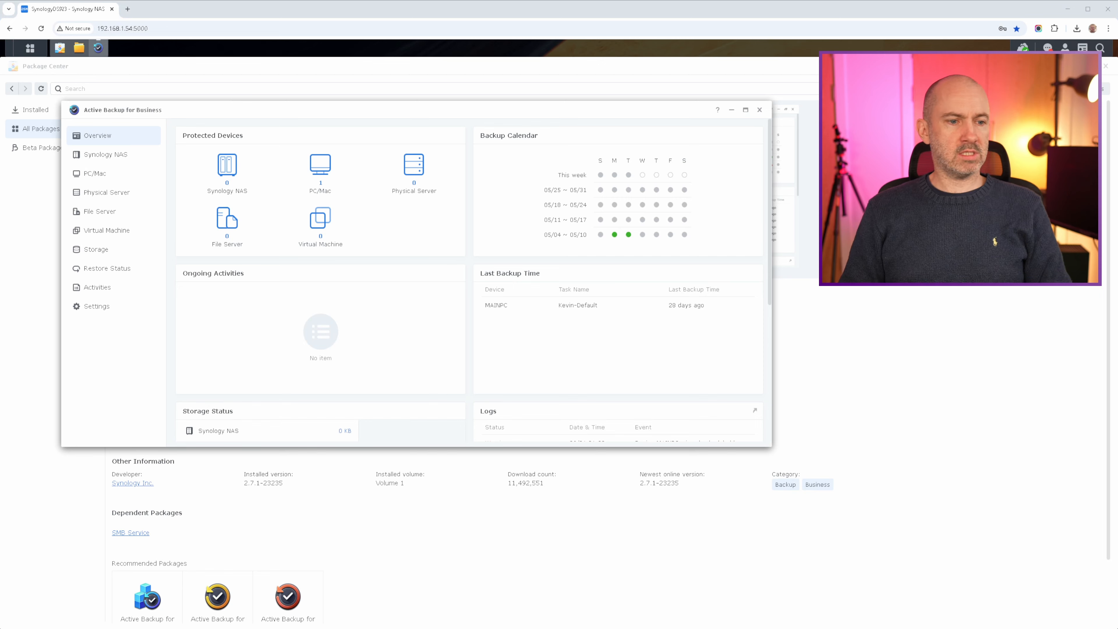
left_click(47, 504)
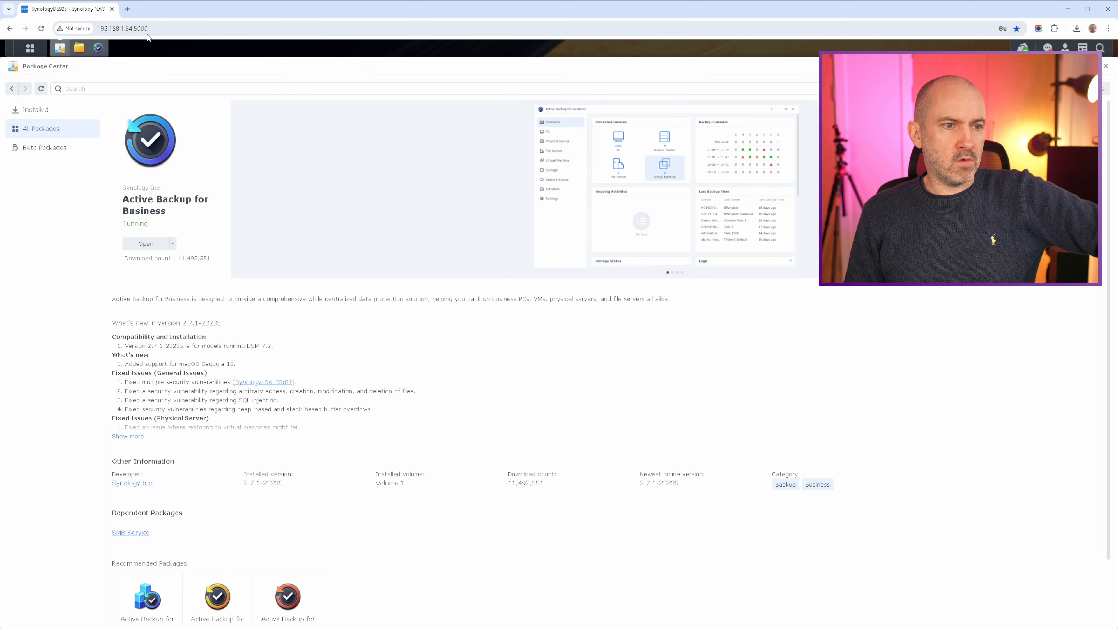
Check the protected Windows device under PC/Mac, and review the overview's storage status, logs and transmission trends
left_click(101, 52)
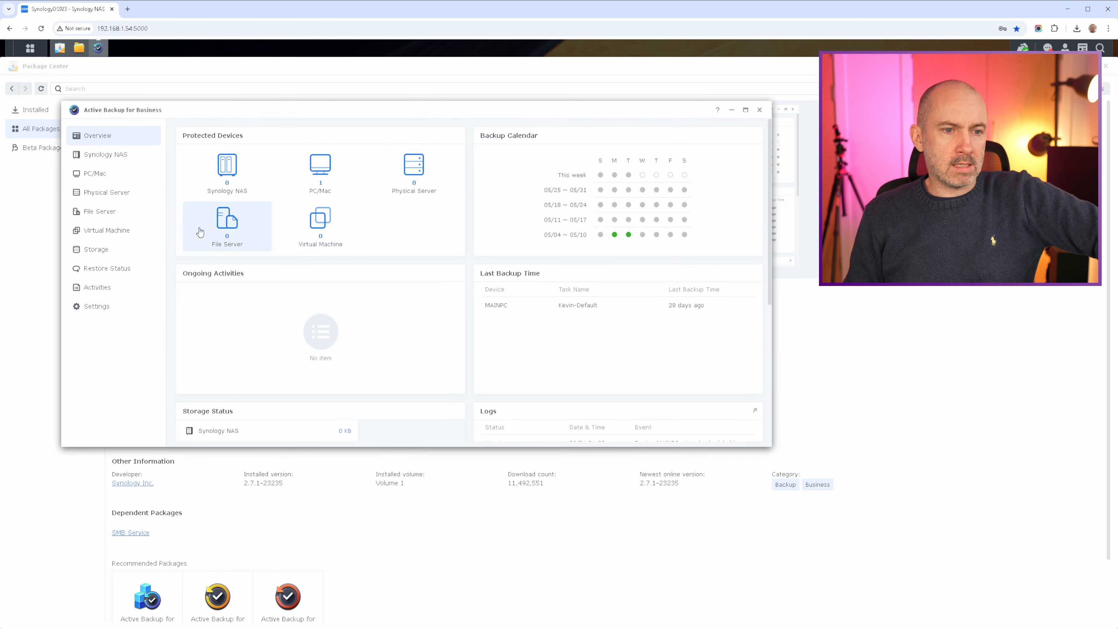
left_click(322, 185)
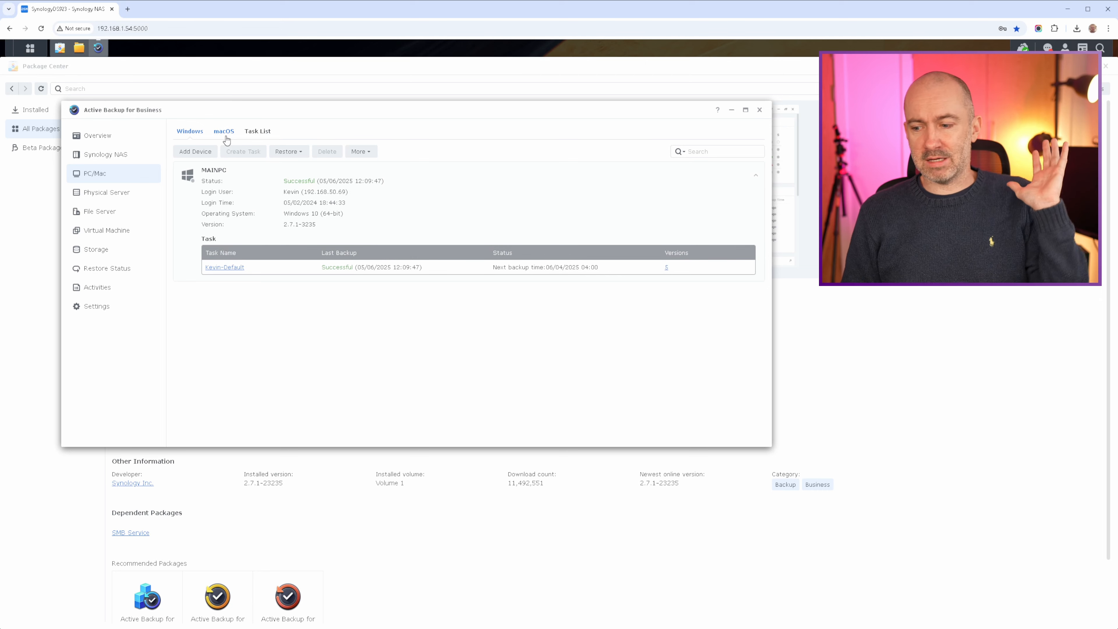
left_click(122, 141)
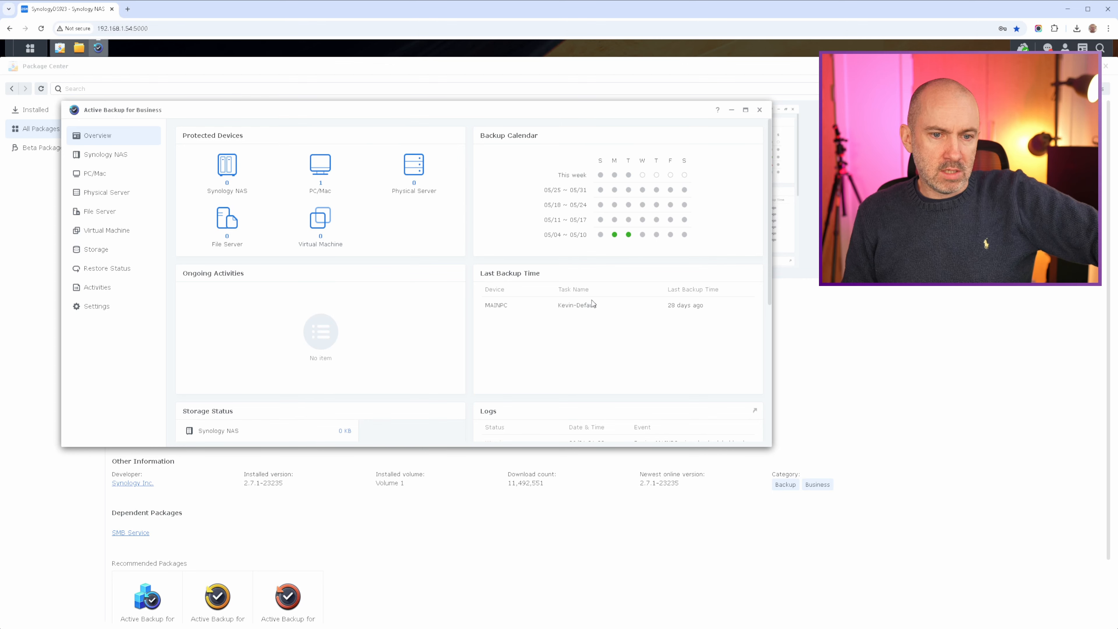
scroll(457, 319, "down", 2)
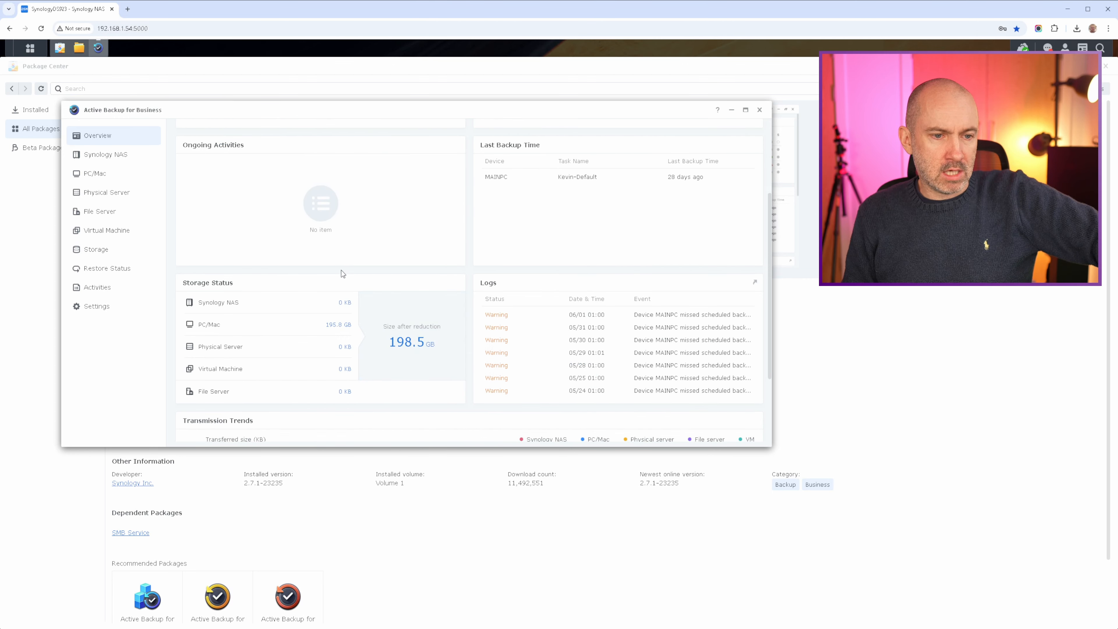
scroll(341, 270, "down", 1)
scroll(351, 324, "down", 1)
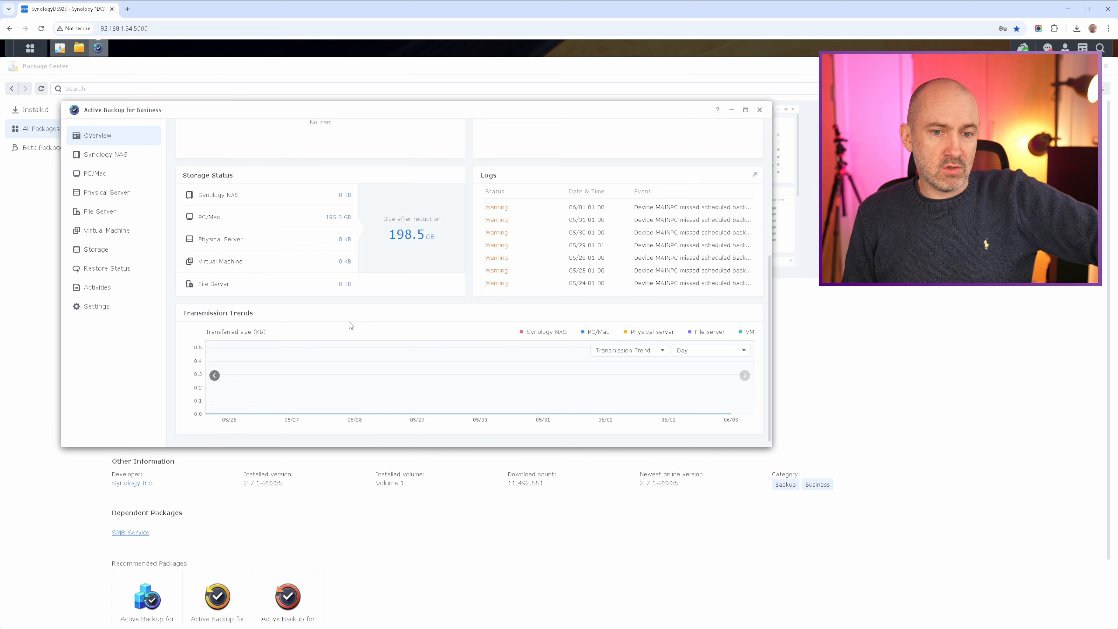
scroll(350, 324, "up", 5)
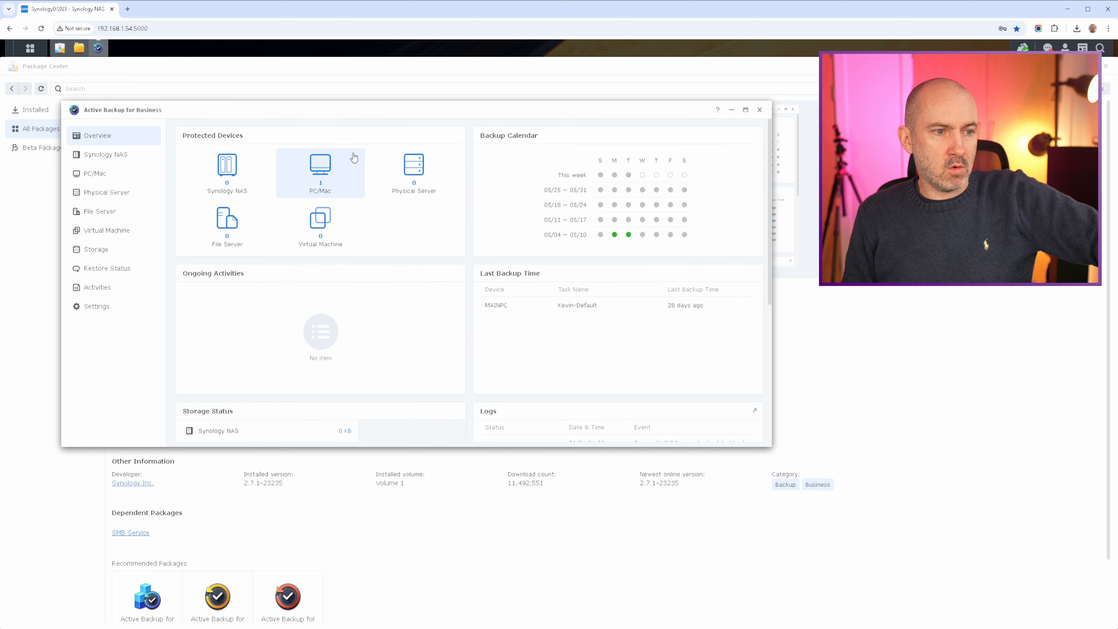
Look through the Synology NAS, PC/Mac, Physical Server, File Server and Virtual Machine backup sections
left_click(120, 156)
left_click(115, 175)
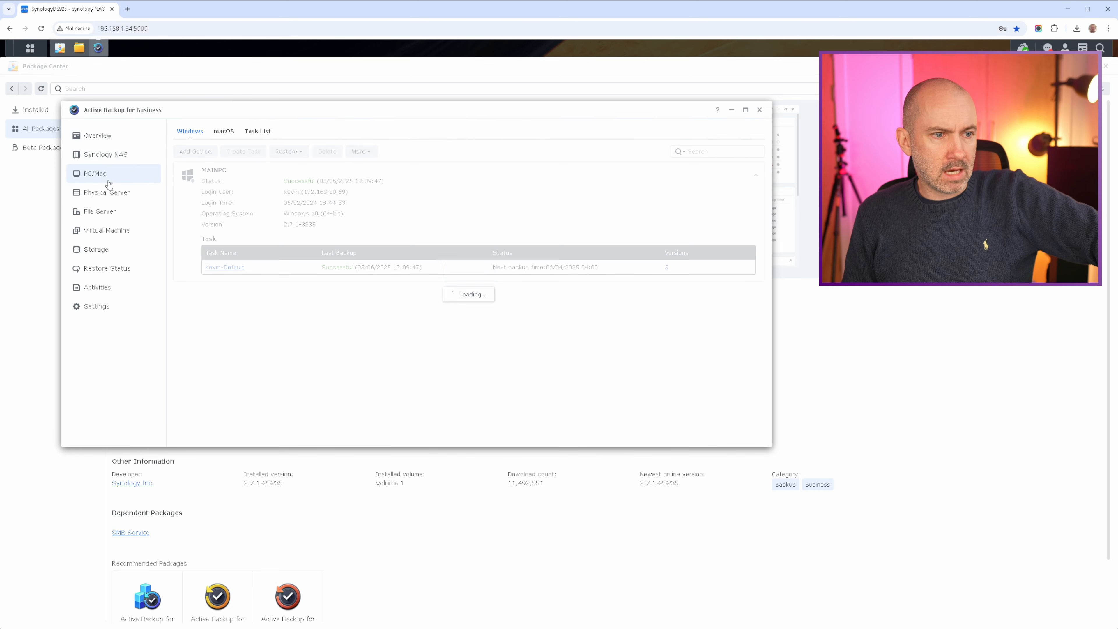
left_click(111, 195)
left_click(108, 213)
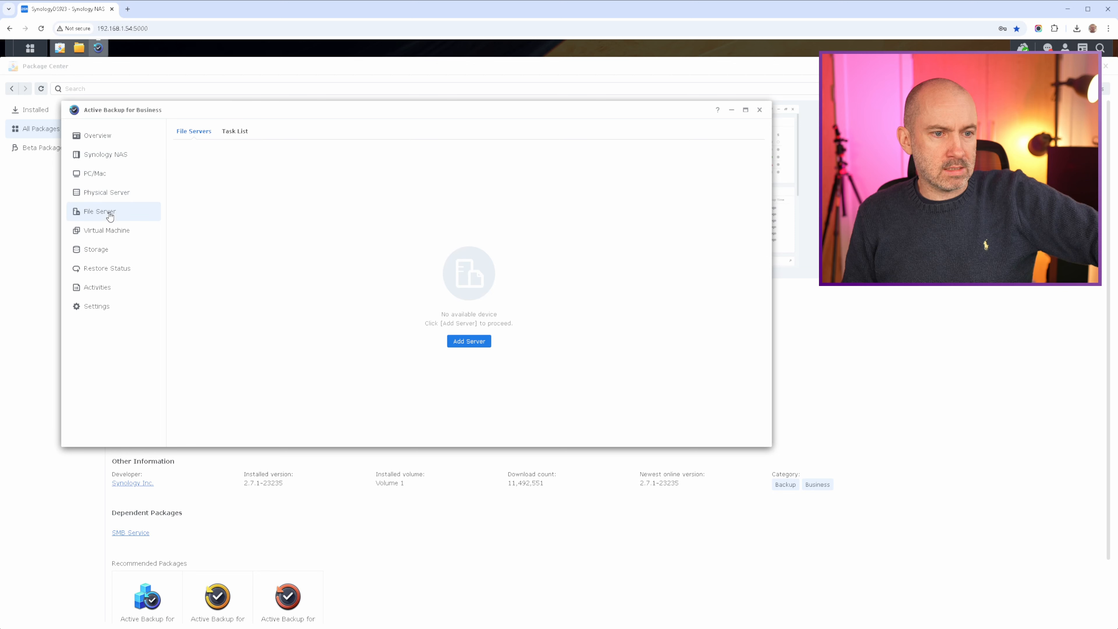
left_click(105, 234)
Review the storage, restore status and activities pages, and read the general backup settings
left_click(105, 254)
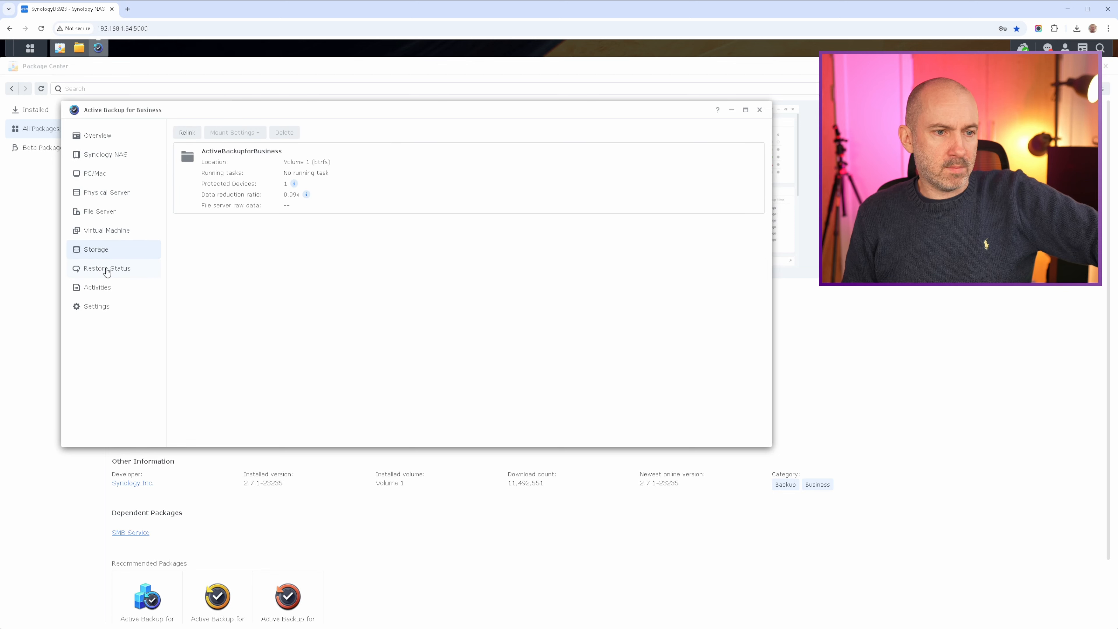
left_click(107, 271)
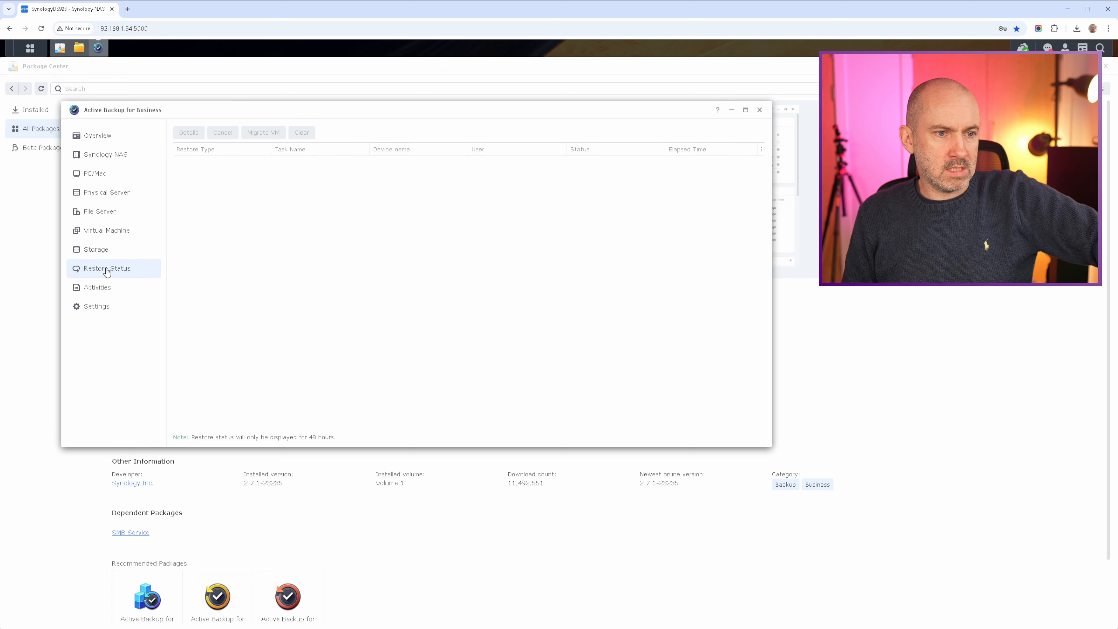
left_click(102, 292)
left_click(99, 307)
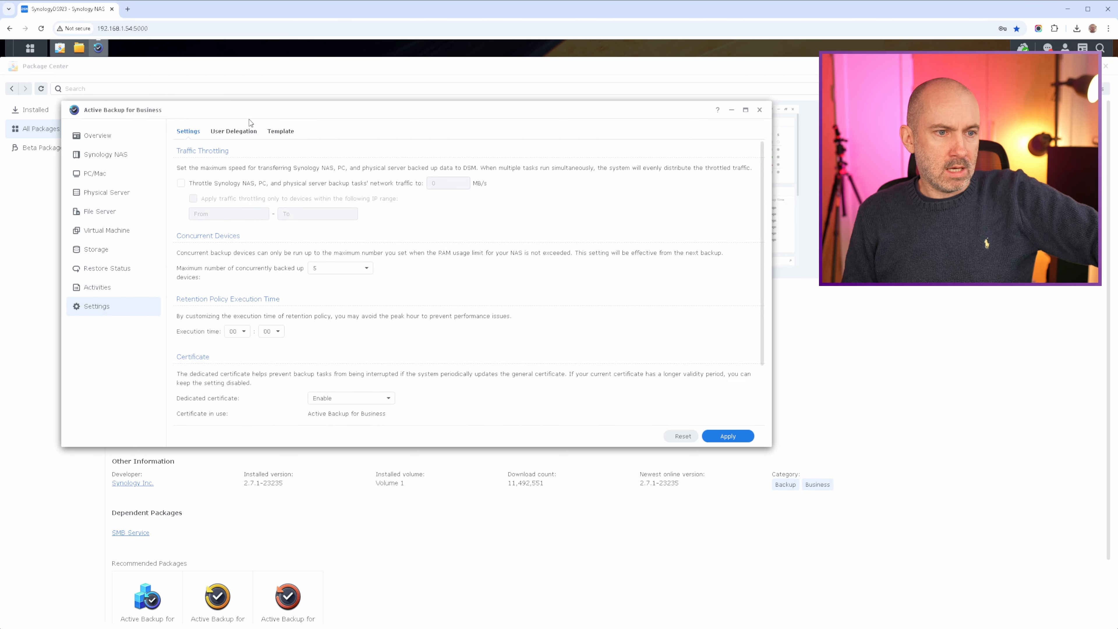
scroll(273, 293, "down", 2)
scroll(264, 316, "up", 2)
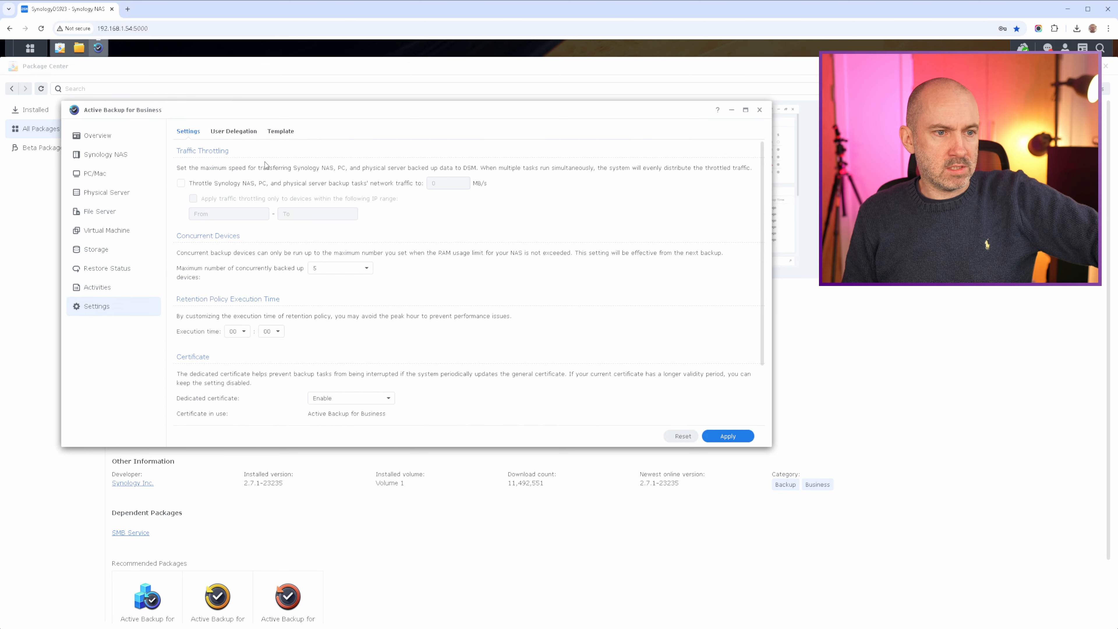
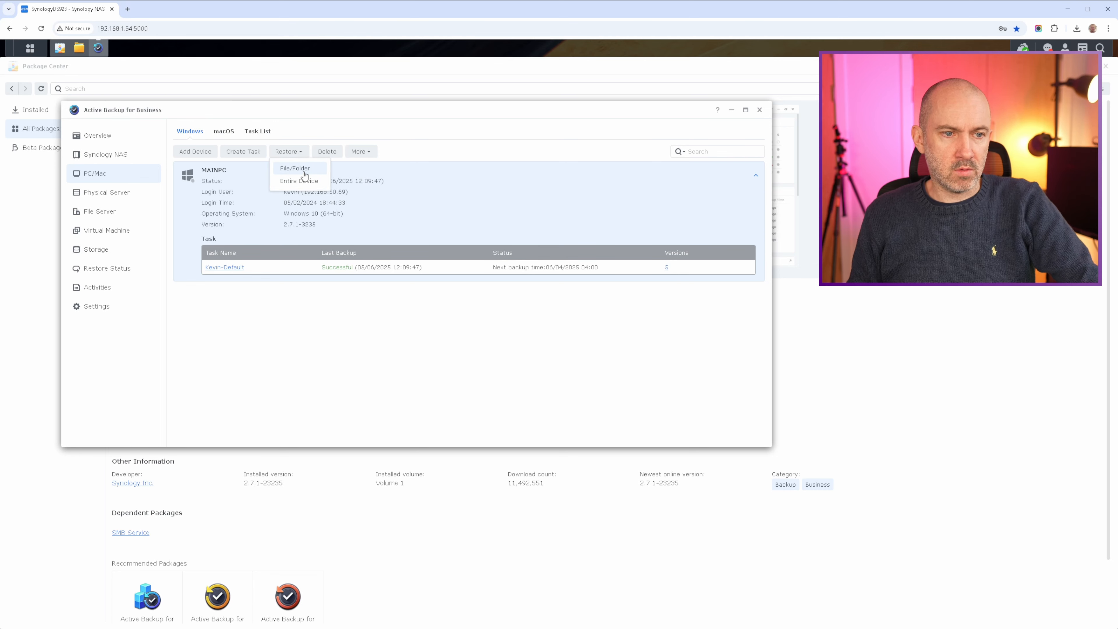
Open the File/Folder restore view for MAINPC and browse Disk 2 - Volume 1 to the user's AppData\Roaming folder
left_click(303, 171)
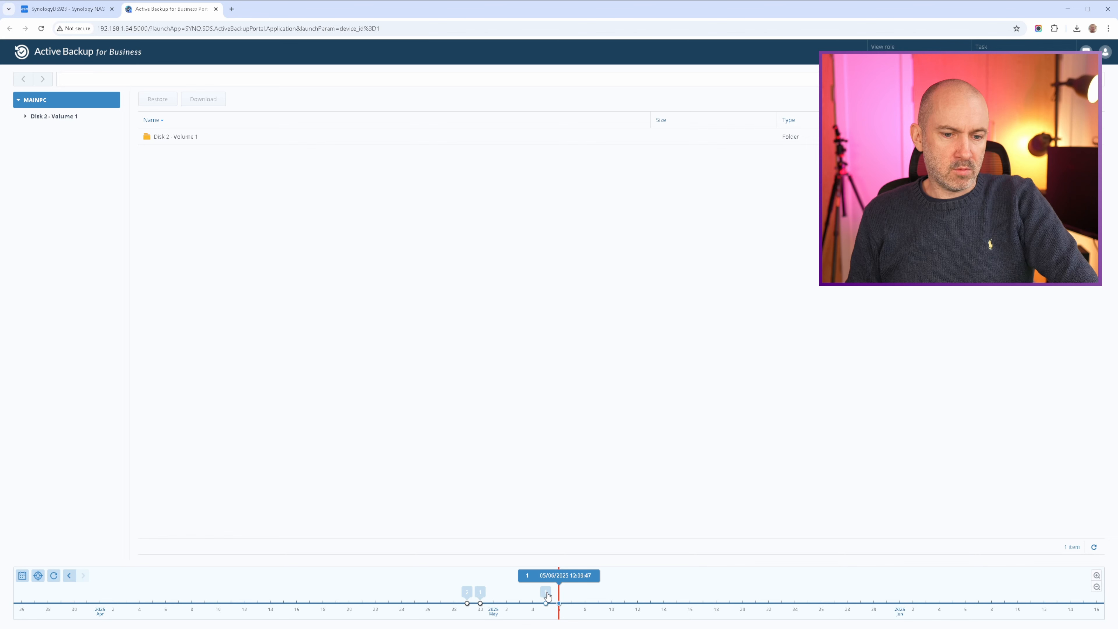
double_click(169, 140)
scroll(203, 386, "down", 5)
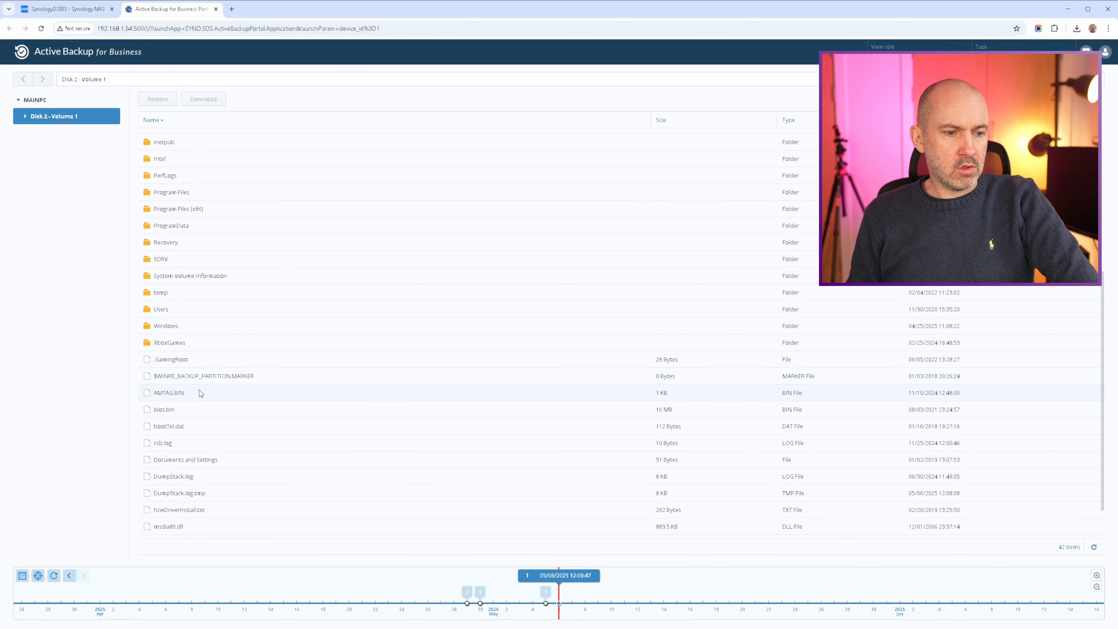
double_click(176, 311)
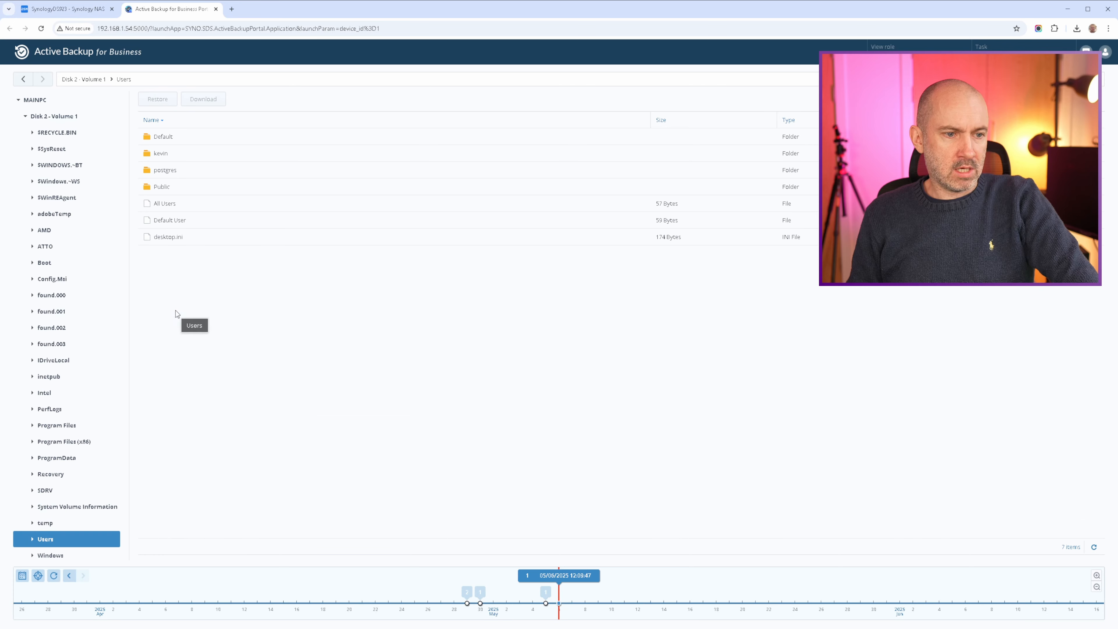
double_click(160, 154)
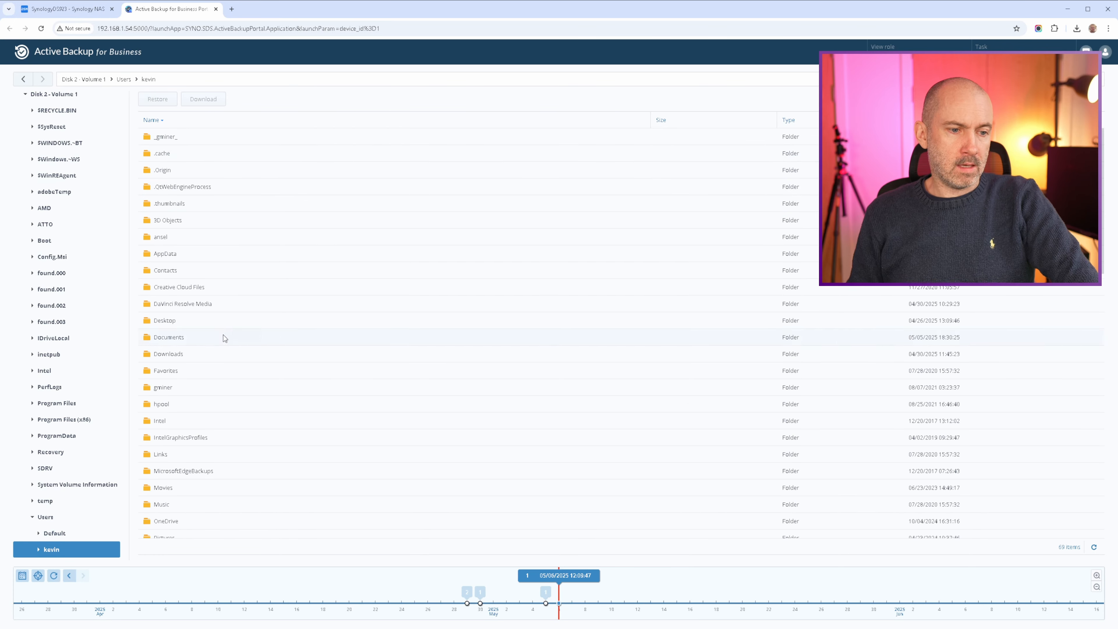
double_click(171, 257)
double_click(175, 170)
Find the obs-studio folder among the backed-up Roaming folders and open it
scroll(231, 361, "down", 3)
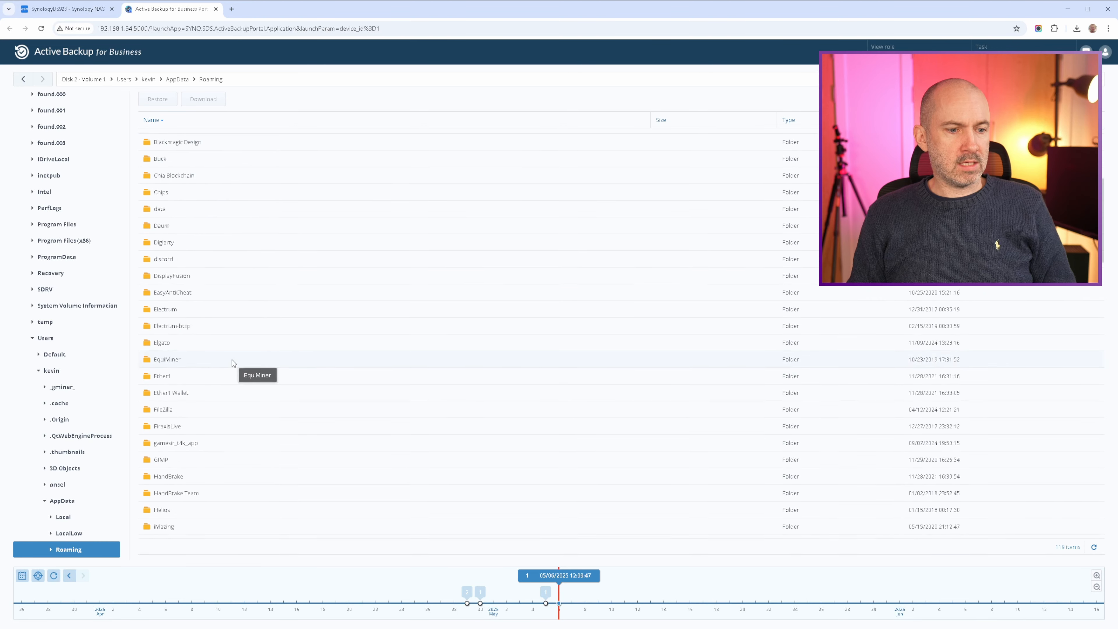
scroll(231, 358, "down", 15)
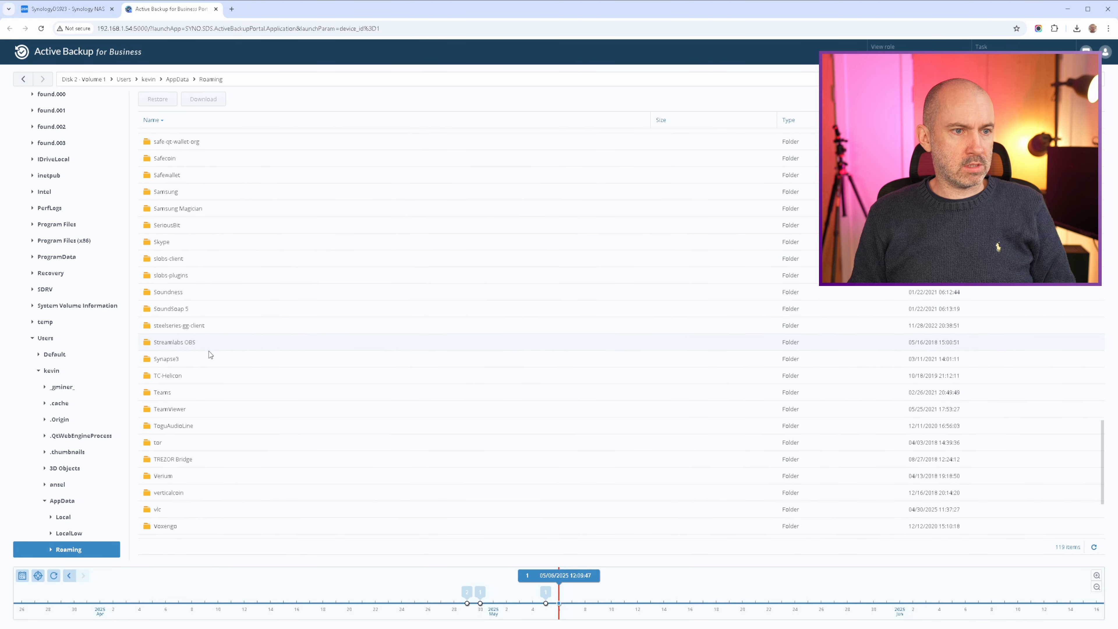
scroll(206, 358, "up", 7)
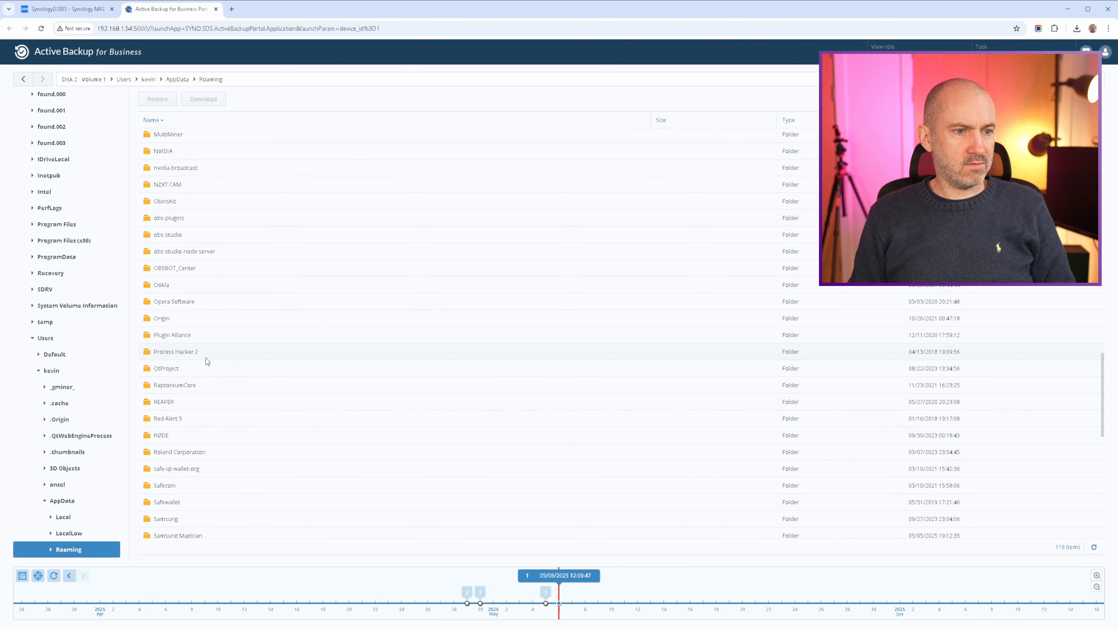
double_click(171, 234)
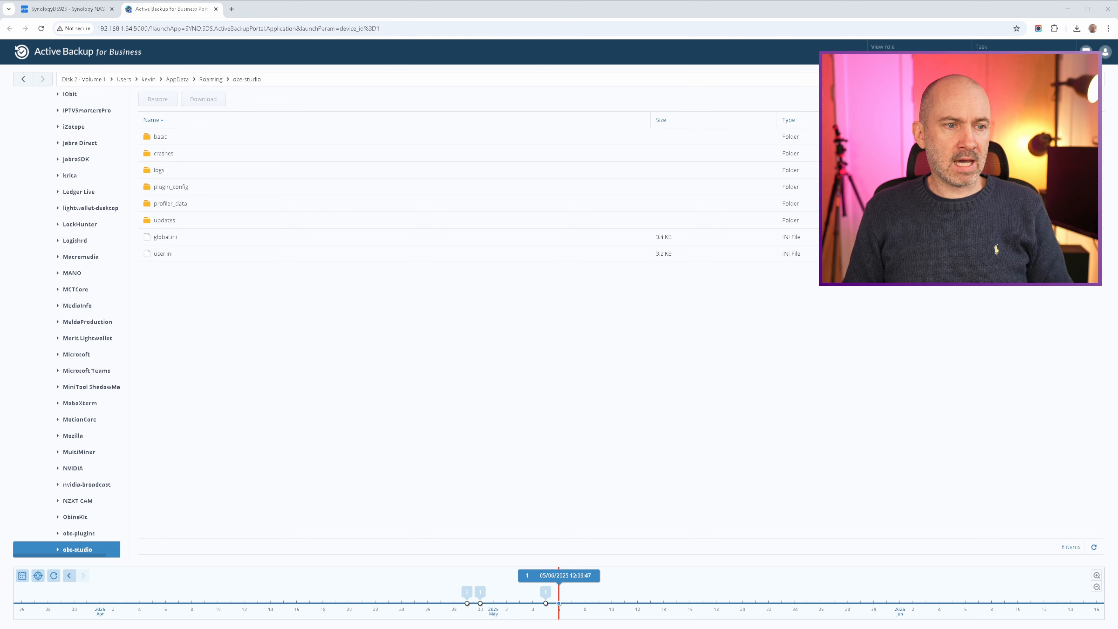
Examine the profiles and scenes folders inside basic, and check which restore options the profiles folder offers
double_click(159, 140)
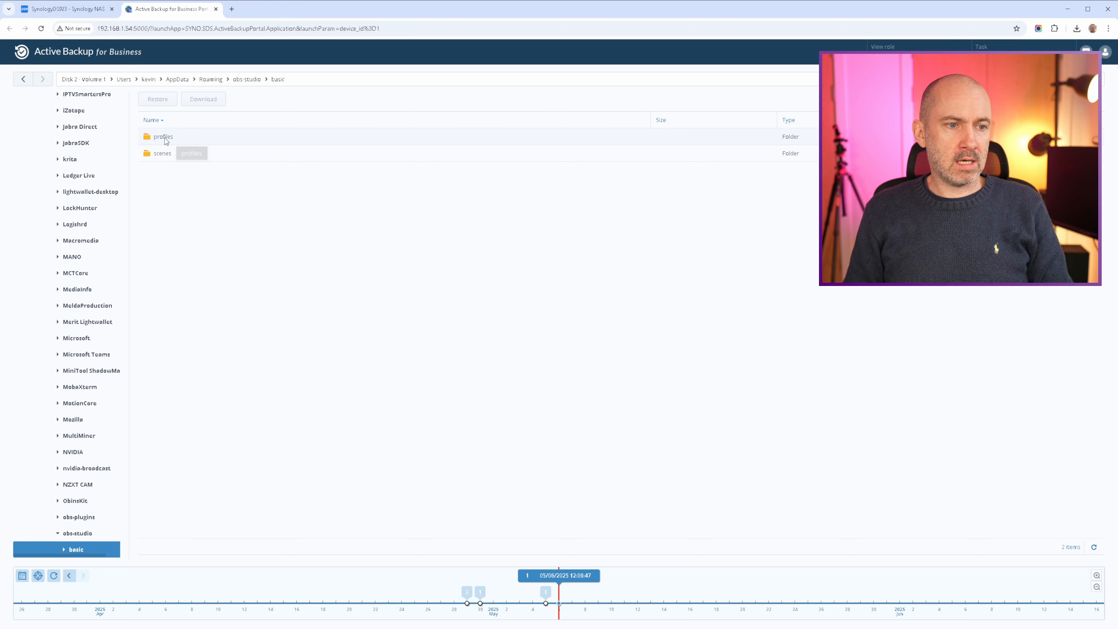
double_click(171, 139)
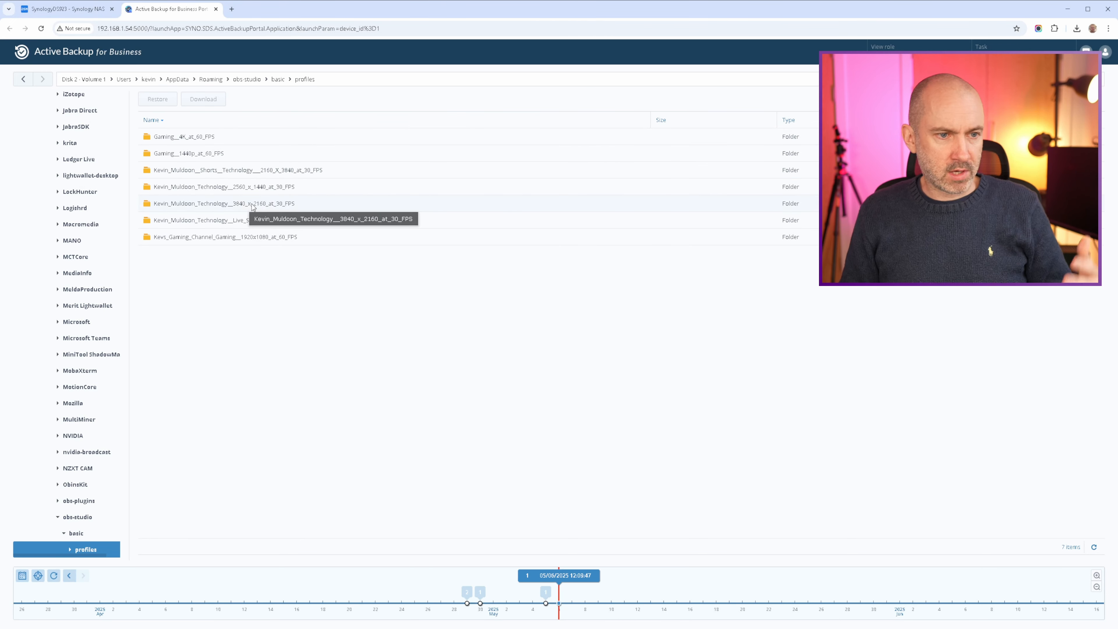
left_click(278, 80)
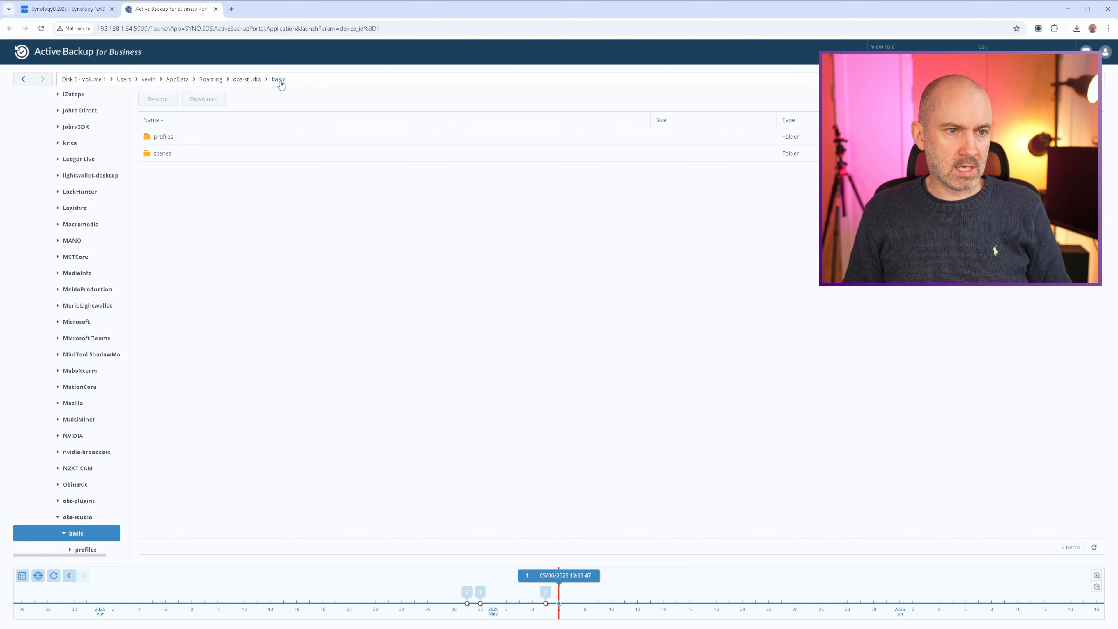
double_click(159, 153)
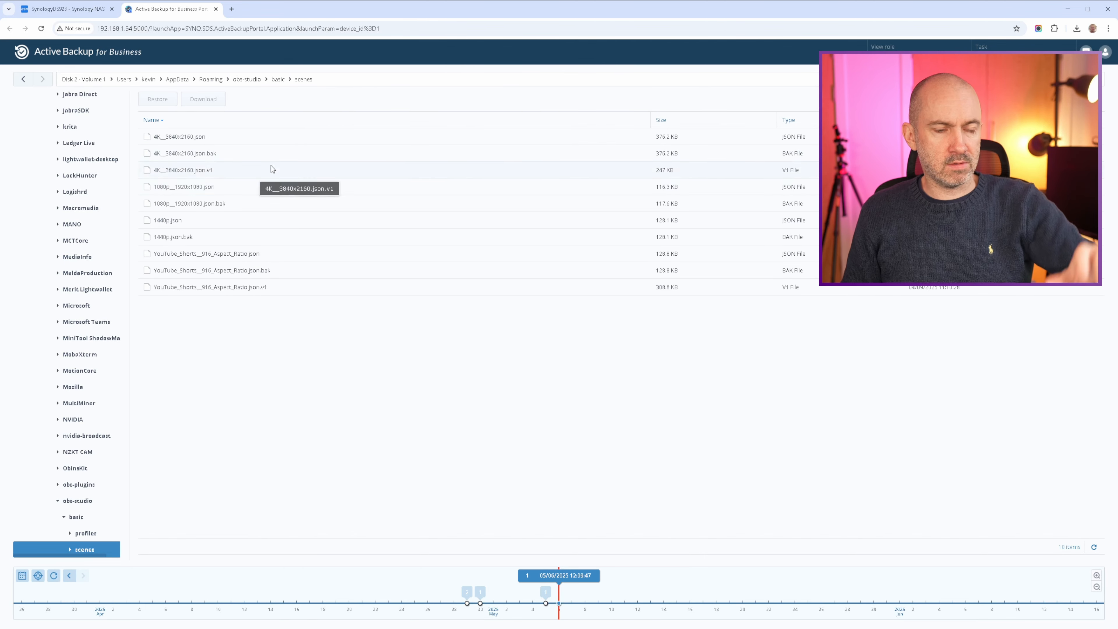
left_click(278, 80)
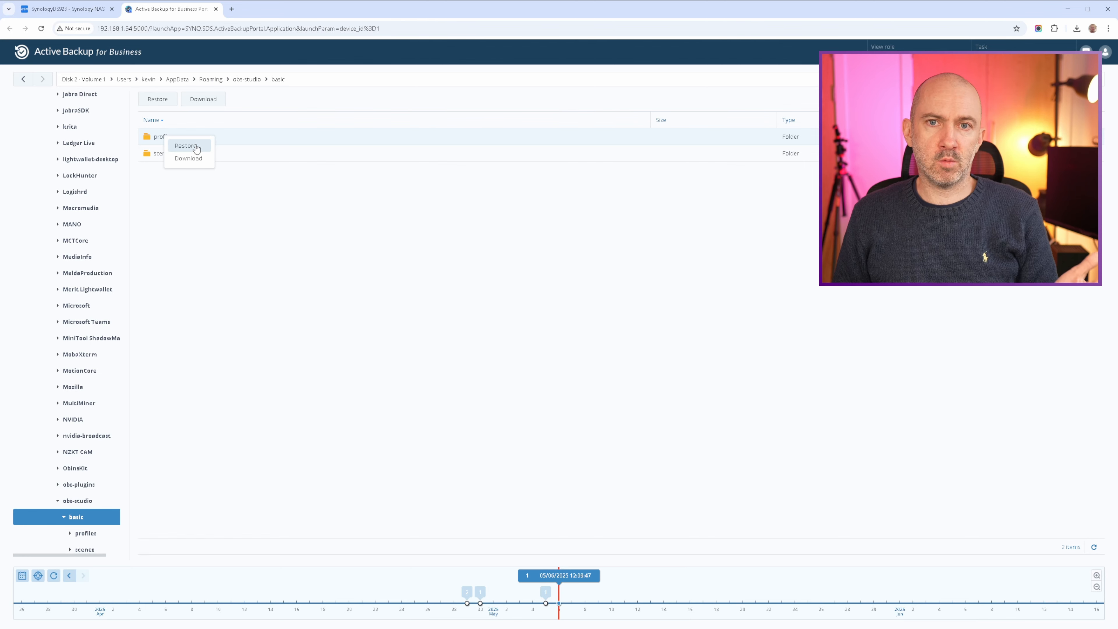
left_click(233, 197)
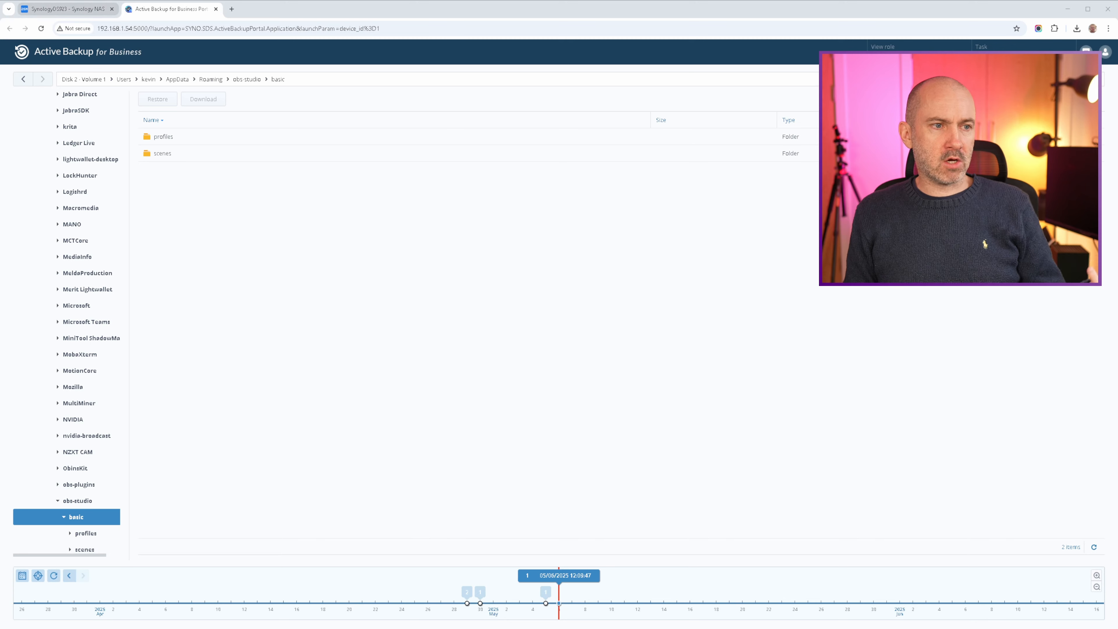
Return to the NAS desktop, close Active Backup for Business, and reopen it from All Packages in Package Center
left_click(80, 12)
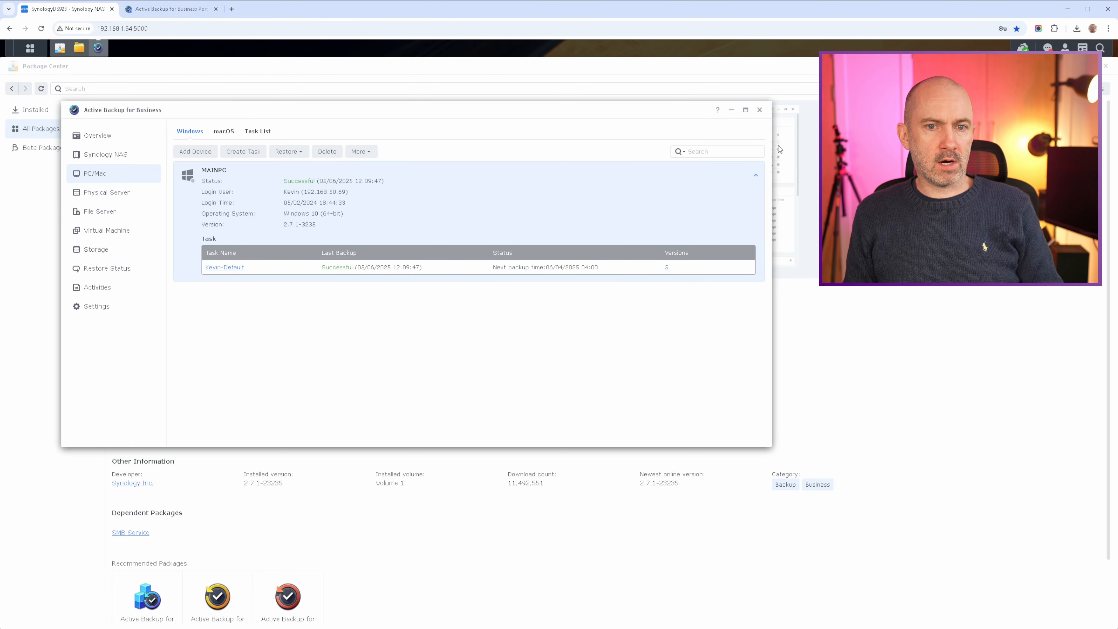
left_click(759, 109)
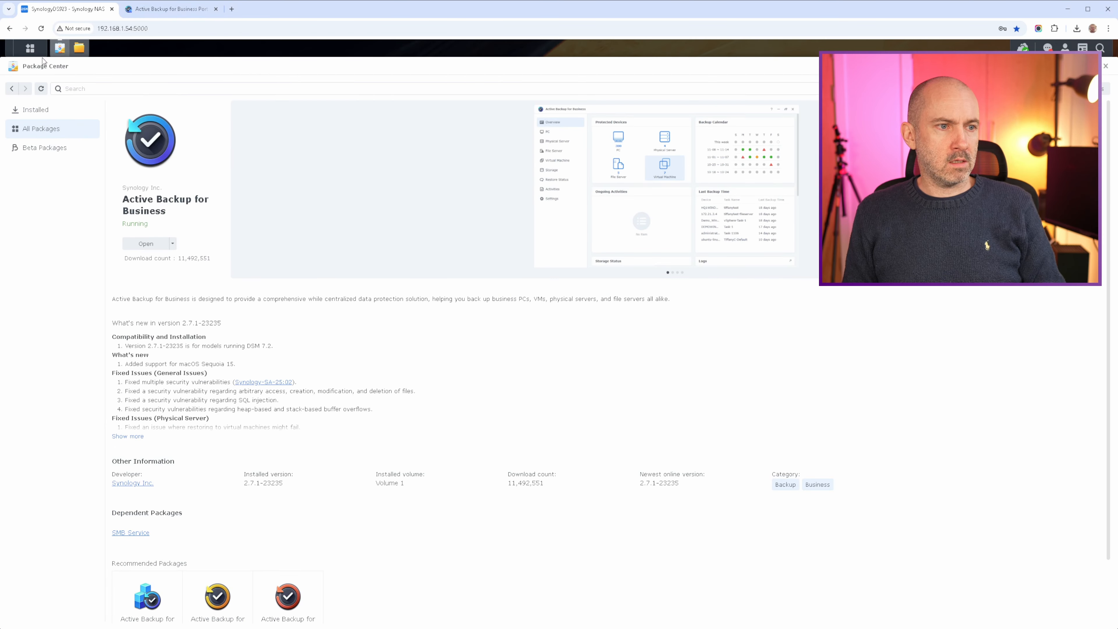
left_click(30, 47)
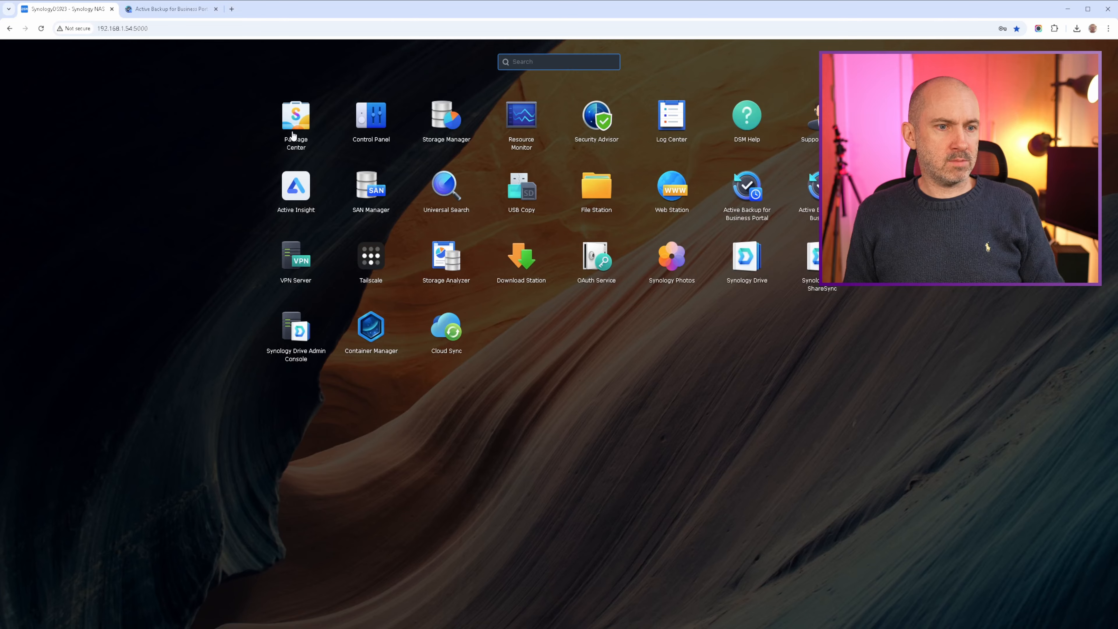
left_click(268, 135)
left_click(47, 129)
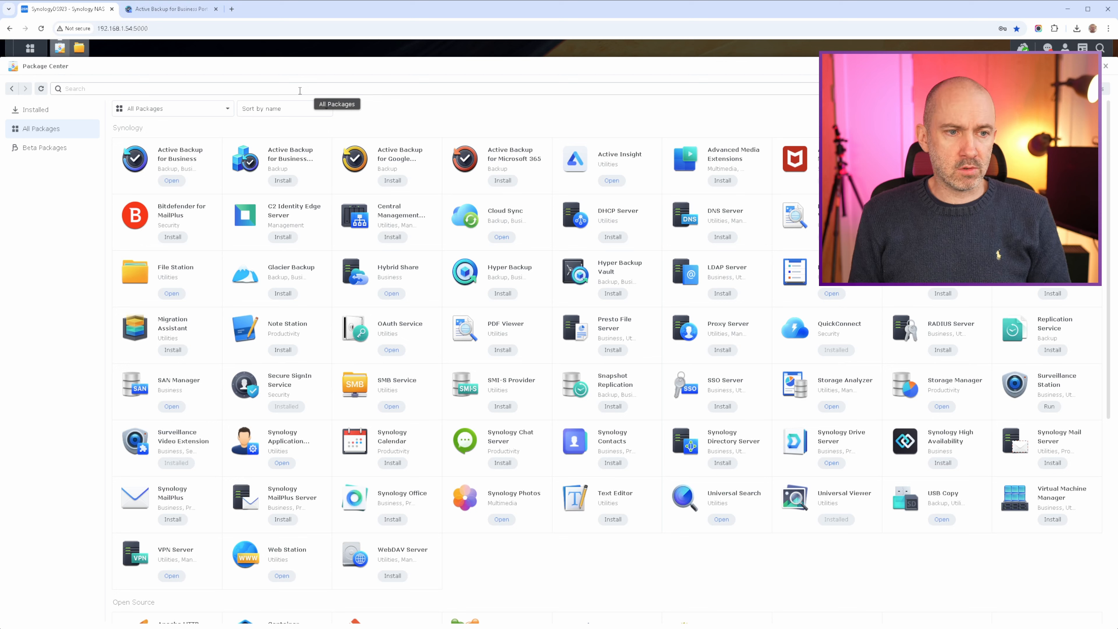
mouse_move(79, 52)
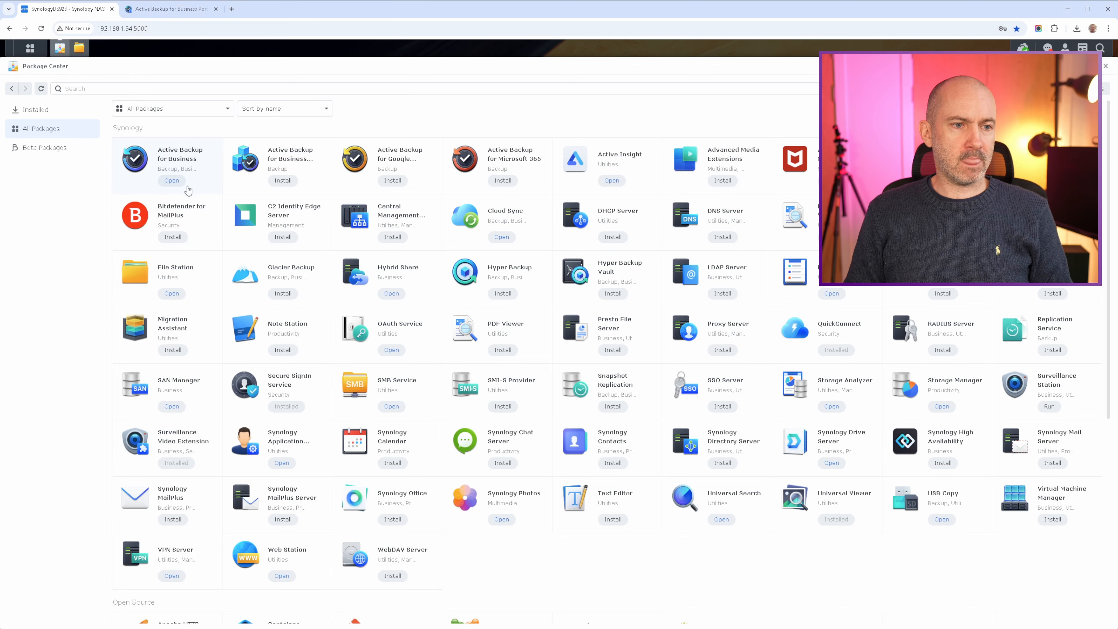
left_click(173, 181)
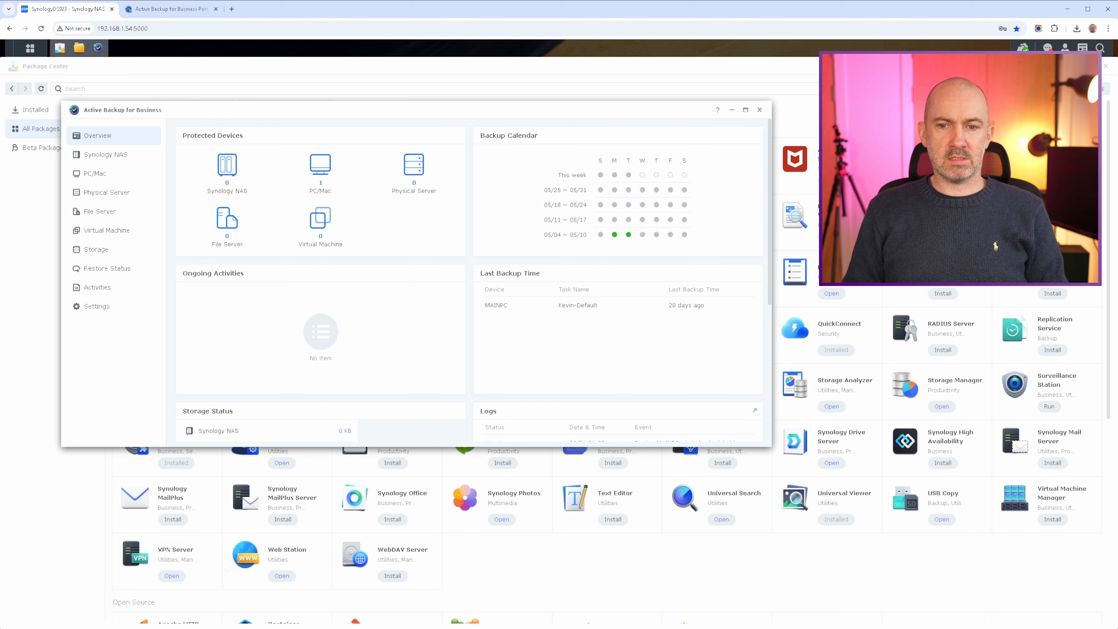